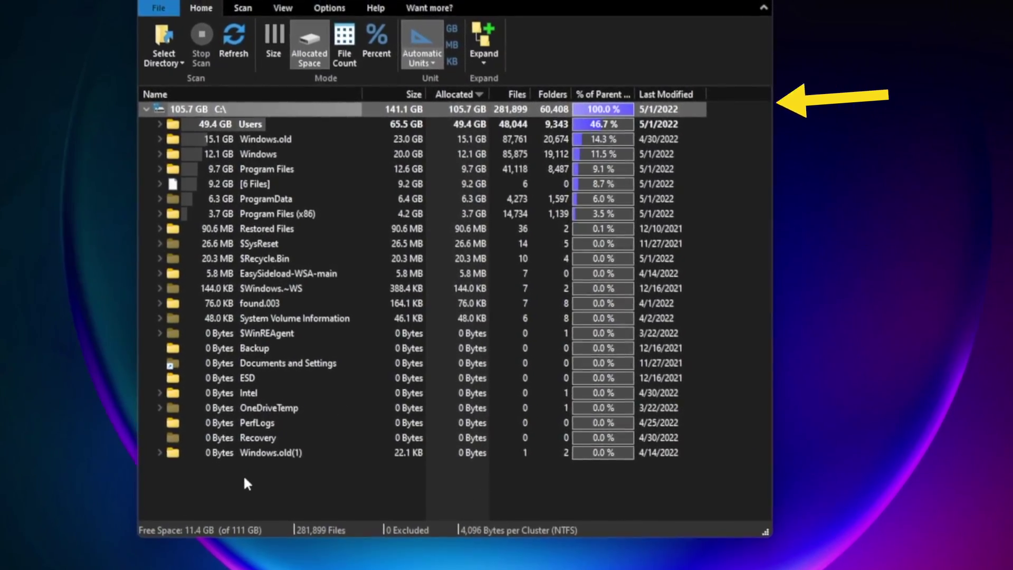
Select the 0-byte folders $WinREAgent through Windows.old(1) on C: and choose Delete on them.
{"action": "left_click_drag", "start_coordinate": [244, 478], "coordinate": [215, 334]}
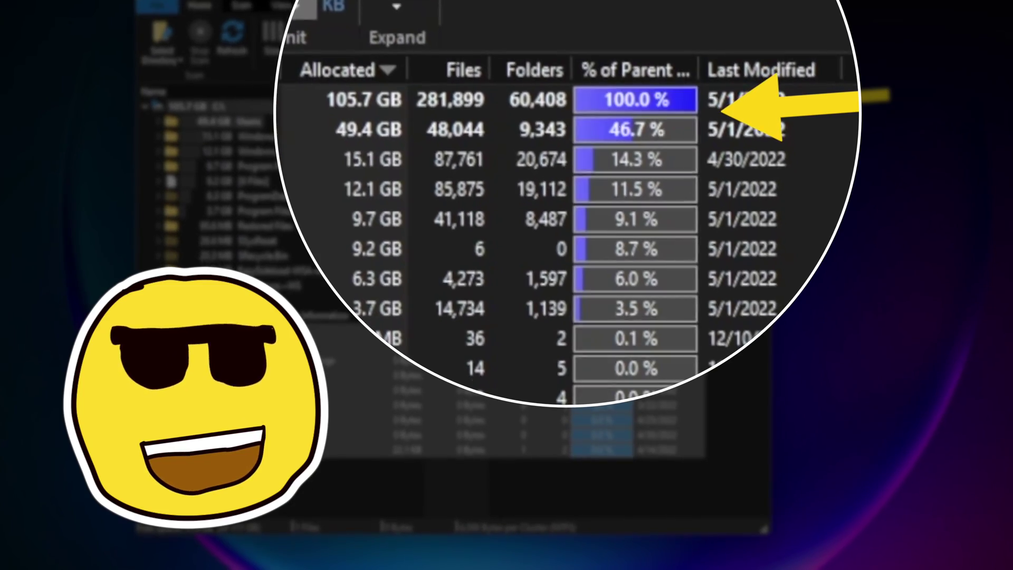
{"action": "right_click", "coordinate": [228, 97]}
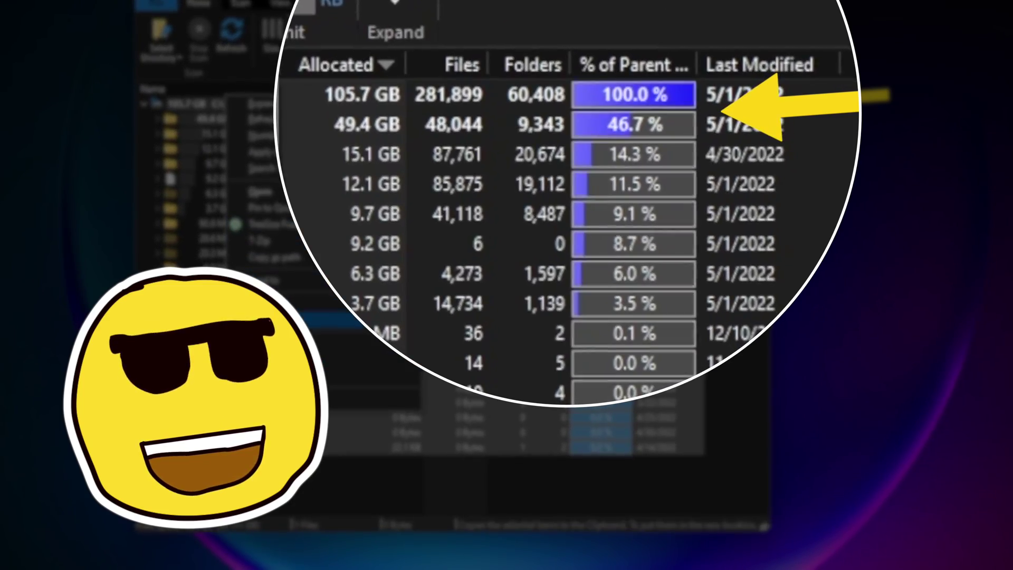
{"action": "left_click", "coordinate": [285, 351]}
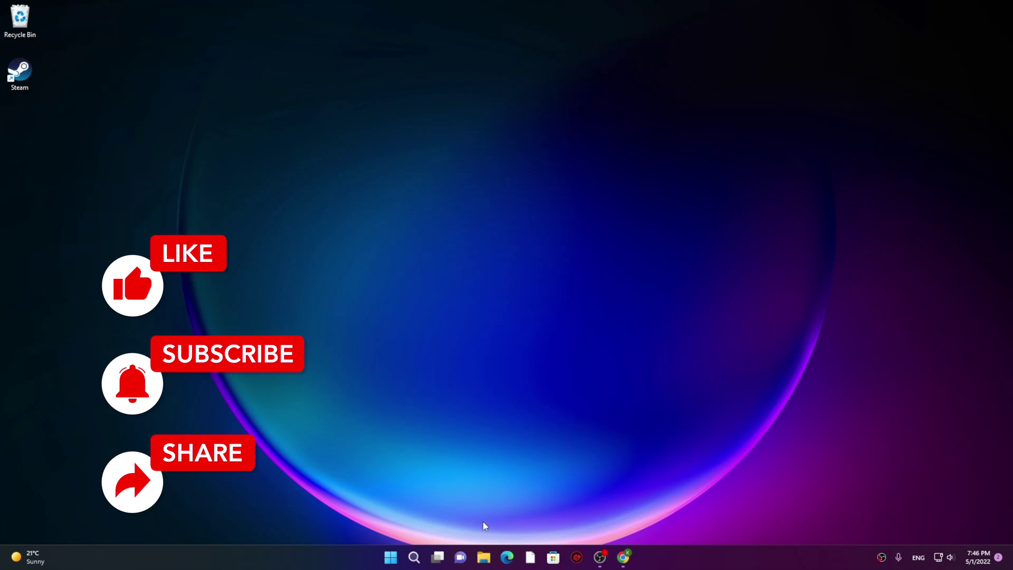
Open Local Disk (C:) from This PC in File Explorer and scroll to the end of its folders.
{"action": "left_click", "coordinate": [483, 559]}
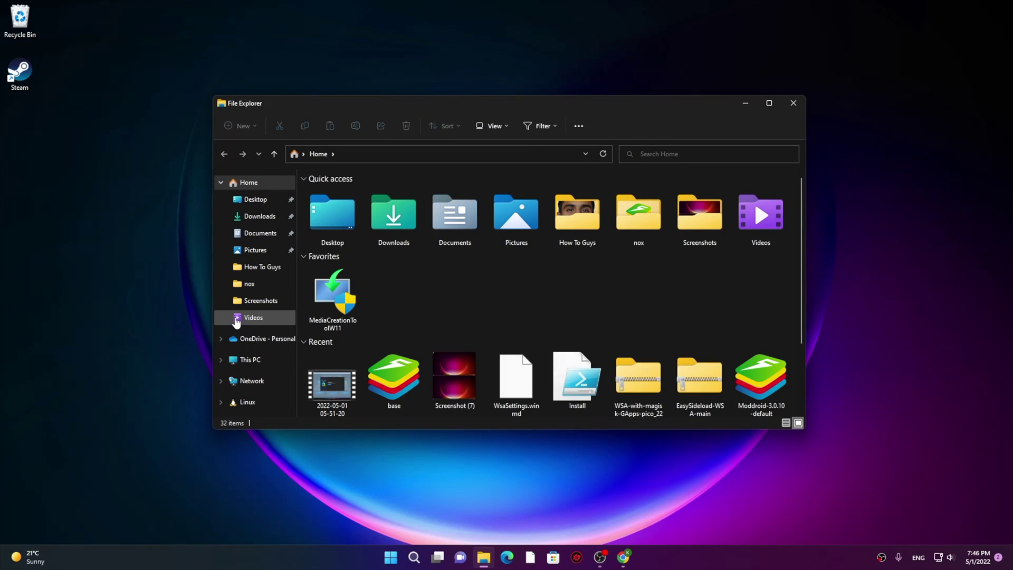
{"action": "left_click", "coordinate": [244, 361]}
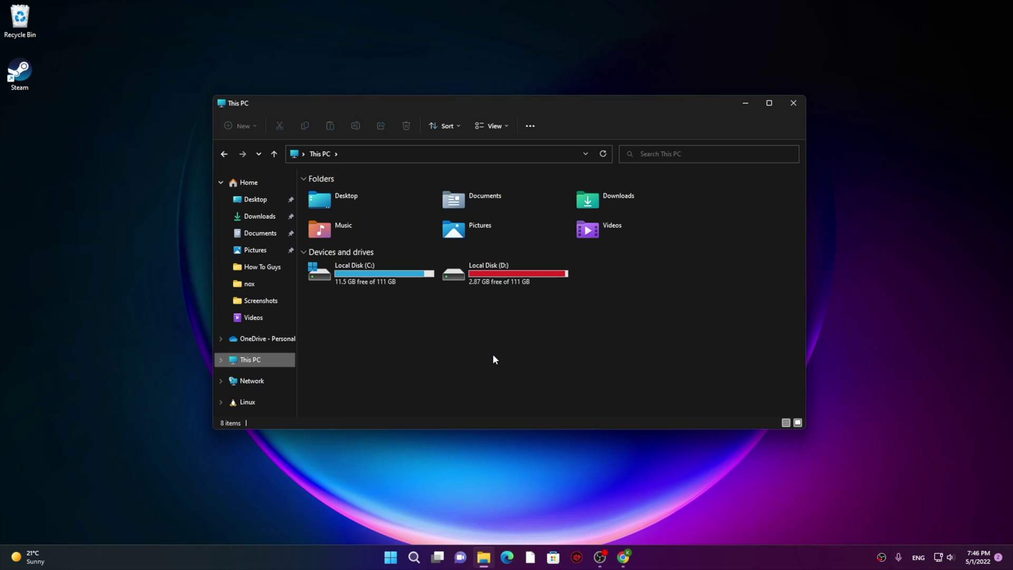
{"action": "double_click", "coordinate": [417, 274]}
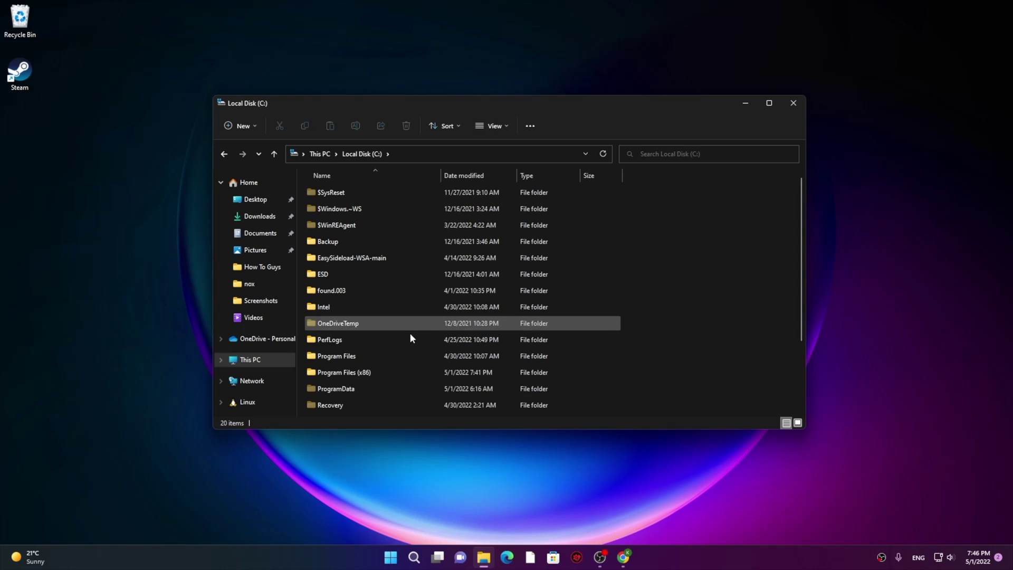
{"action": "scroll", "coordinate": [459, 306], "scroll_direction": "down", "scroll_amount": 3}
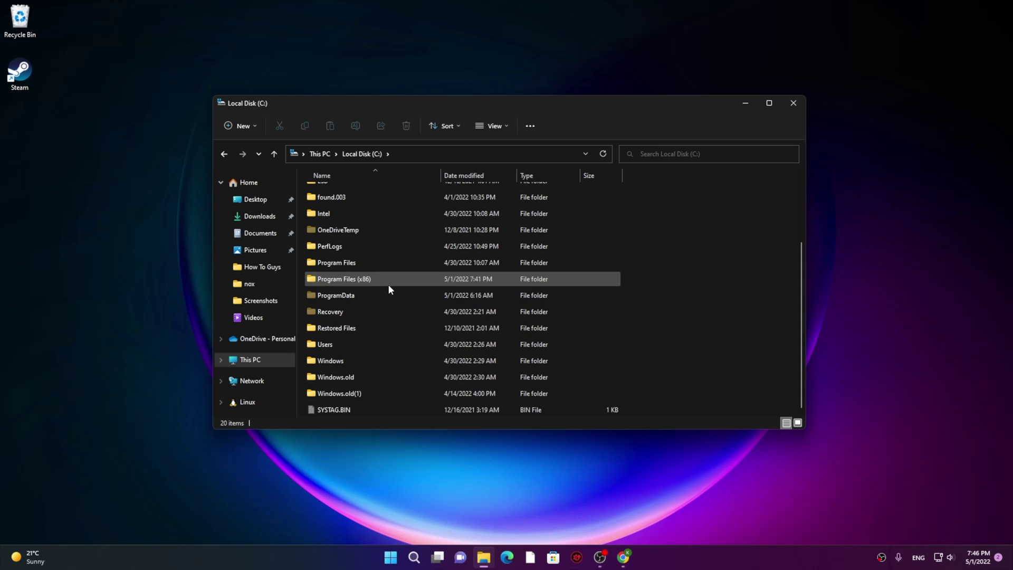
Go back to the root of C: and search it for size:5000kb.
{"action": "key", "text": "alt+Left"}
{"action": "key", "text": "Return"}
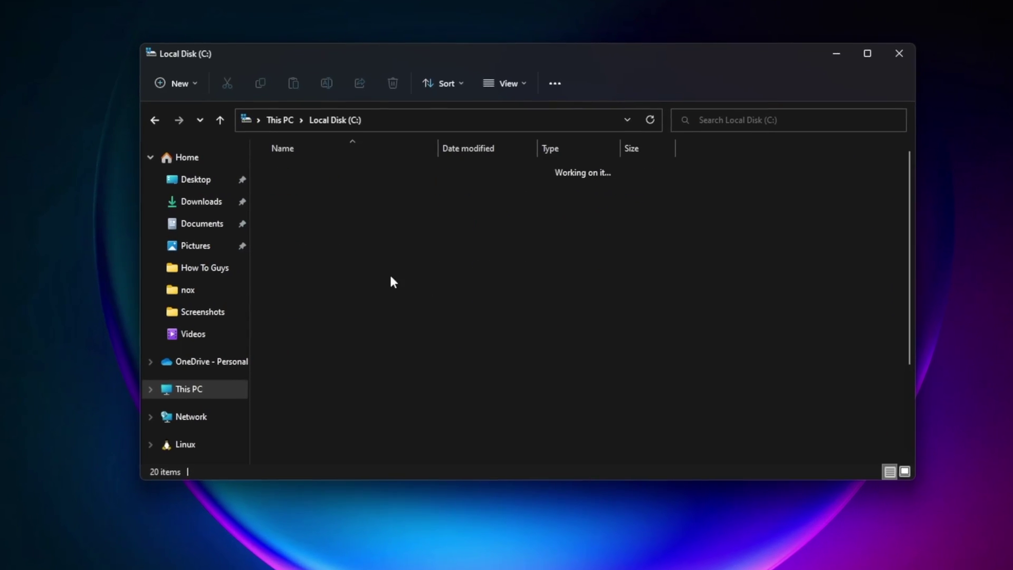
{"action": "type", "text": "size:5000kb"}
{"action": "key", "text": "Return"}
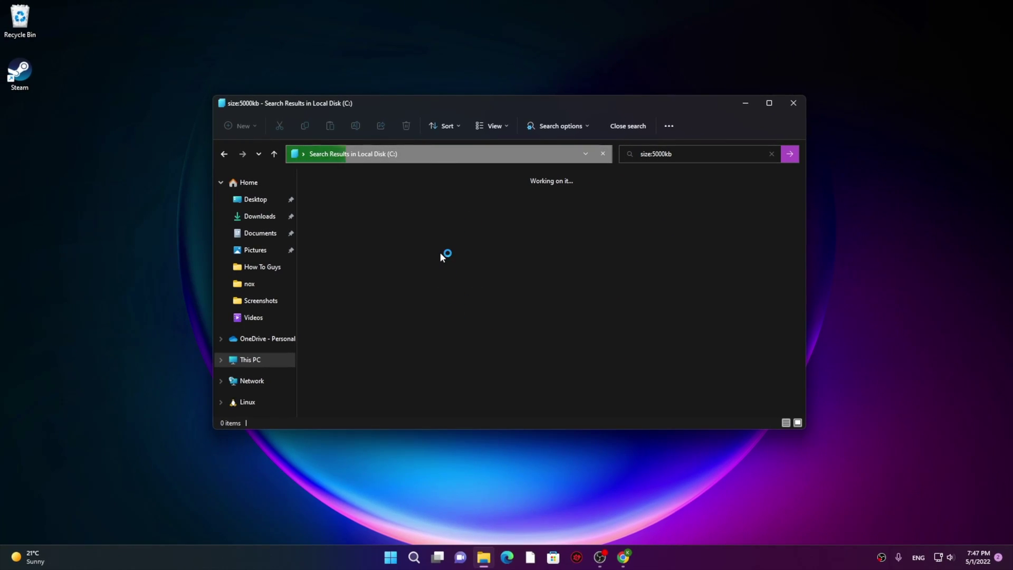
Set the search's size filter to Huge (1–4 GB), then change it to Medium (1–128 MB).
{"action": "left_click", "coordinate": [553, 120]}
{"action": "mouse_move", "coordinate": [541, 216]}
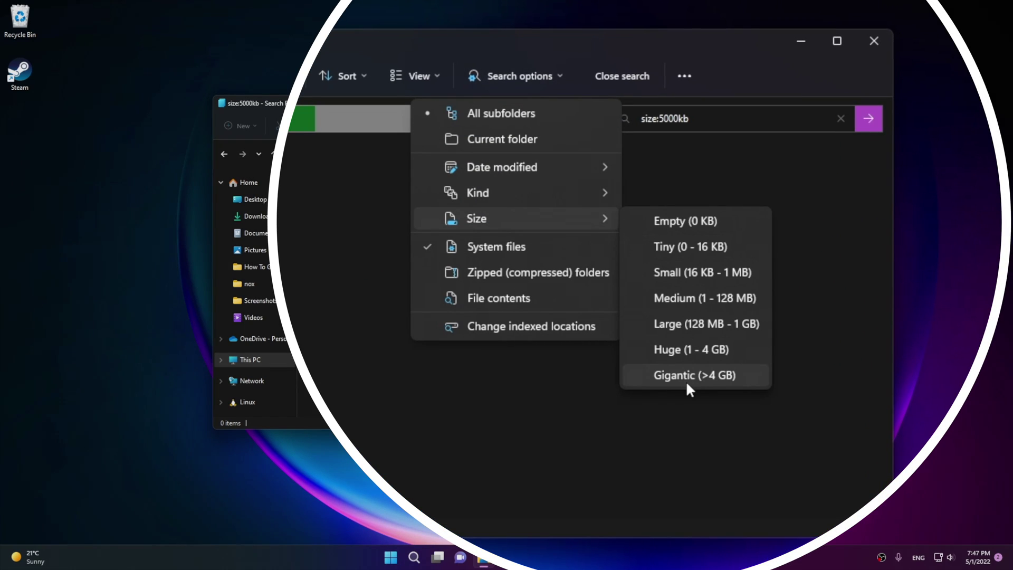
{"action": "left_click", "coordinate": [691, 349]}
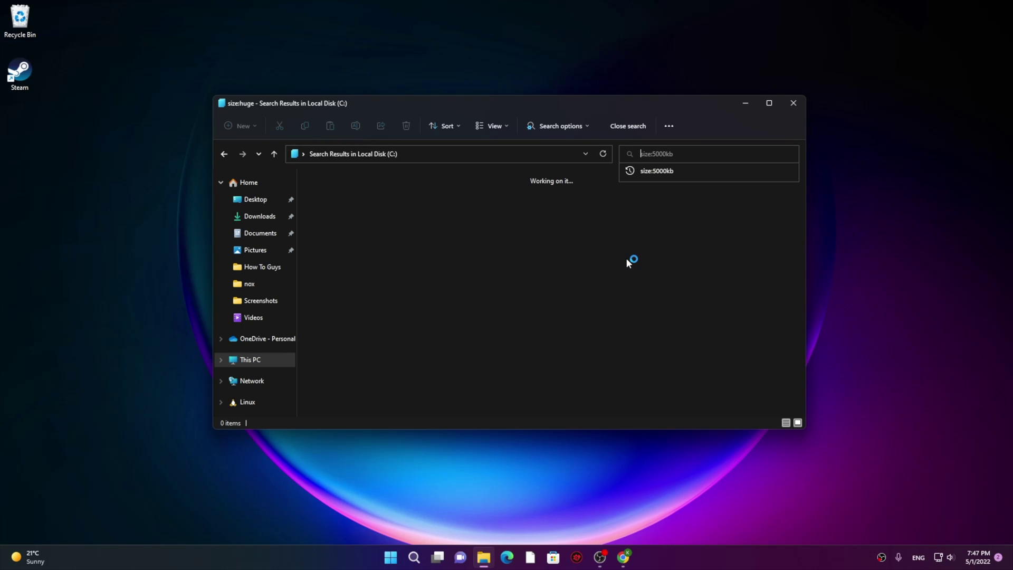
{"action": "left_click", "coordinate": [581, 125]}
{"action": "left_click", "coordinate": [581, 125]}
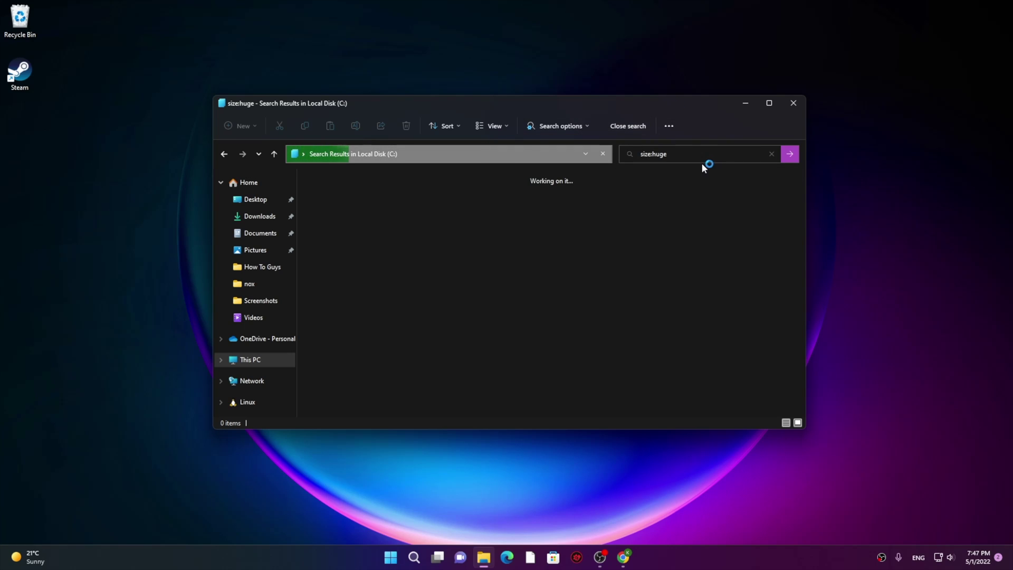
{"action": "left_click", "coordinate": [508, 126]}
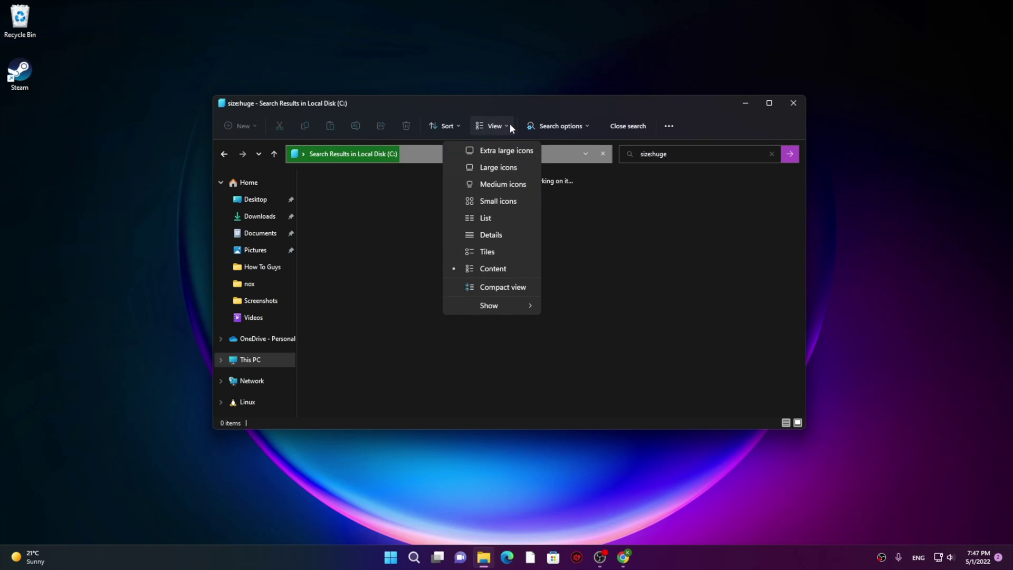
{"action": "left_click", "coordinate": [560, 126]}
{"action": "mouse_move", "coordinate": [566, 220]}
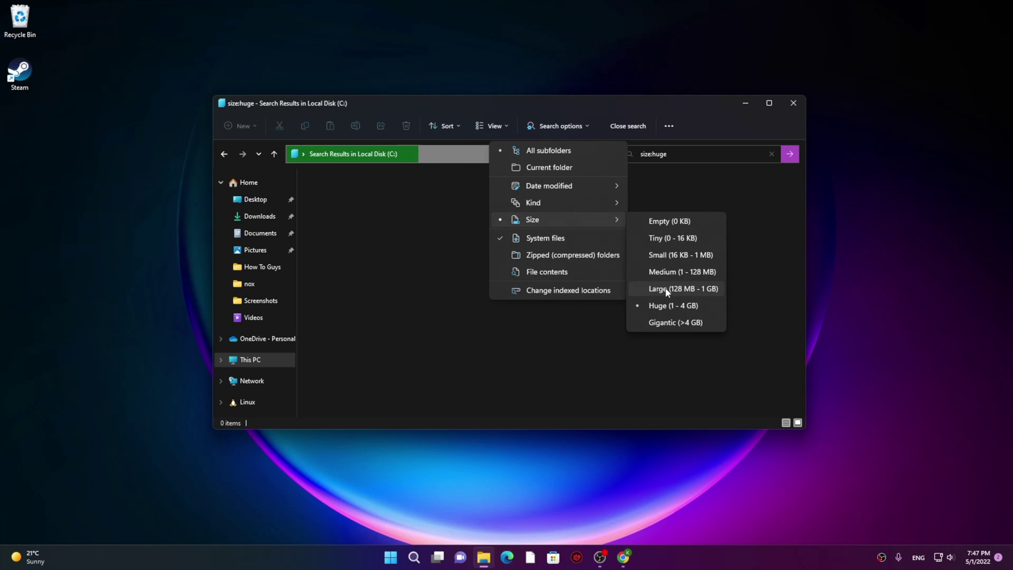
{"action": "left_click", "coordinate": [659, 272]}
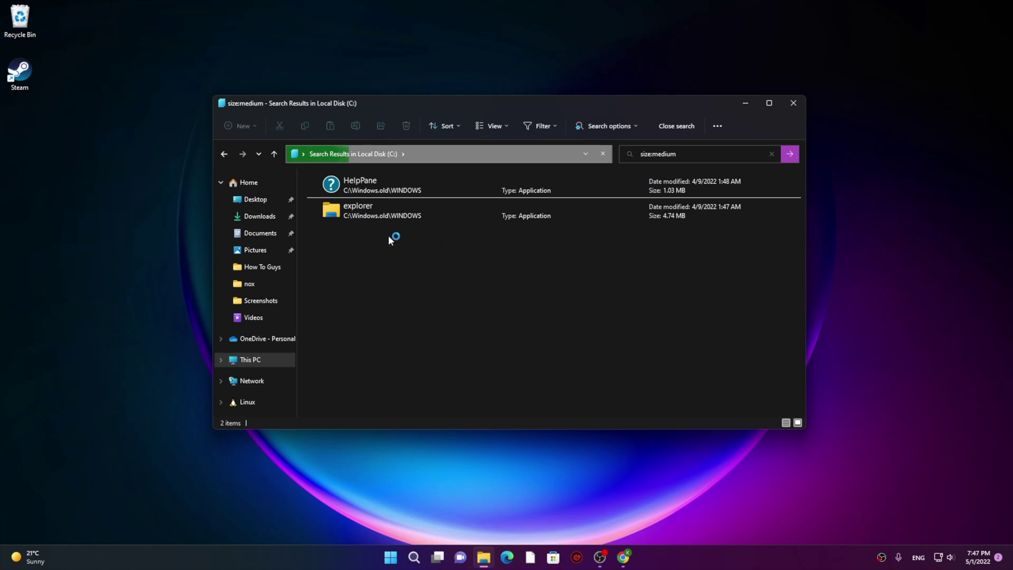
Select the explorer result and scroll through the medium-size results as Windows.old files load.
{"action": "left_click", "coordinate": [331, 214]}
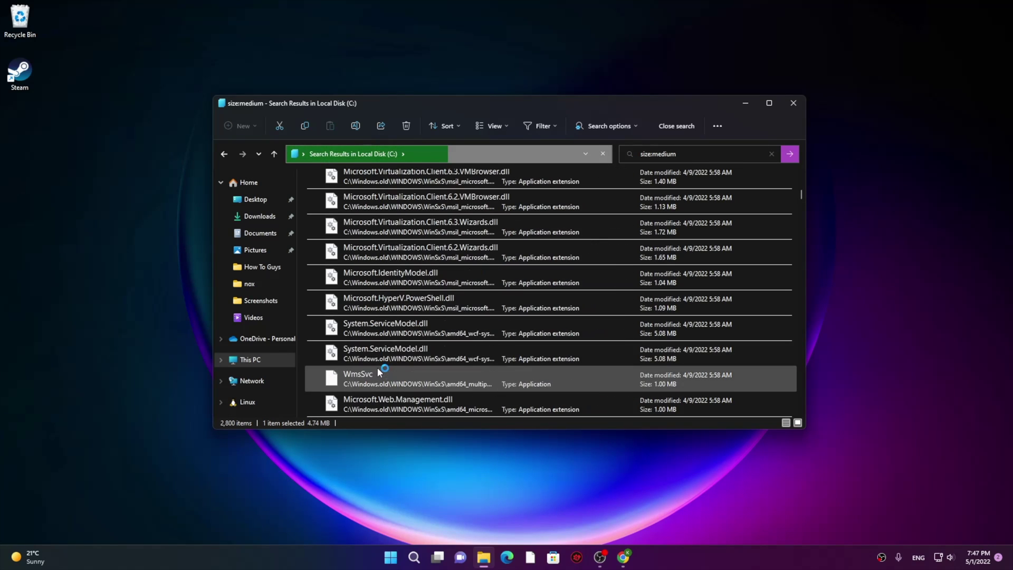
{"action": "scroll", "coordinate": [416, 280], "scroll_direction": "down", "scroll_amount": 3}
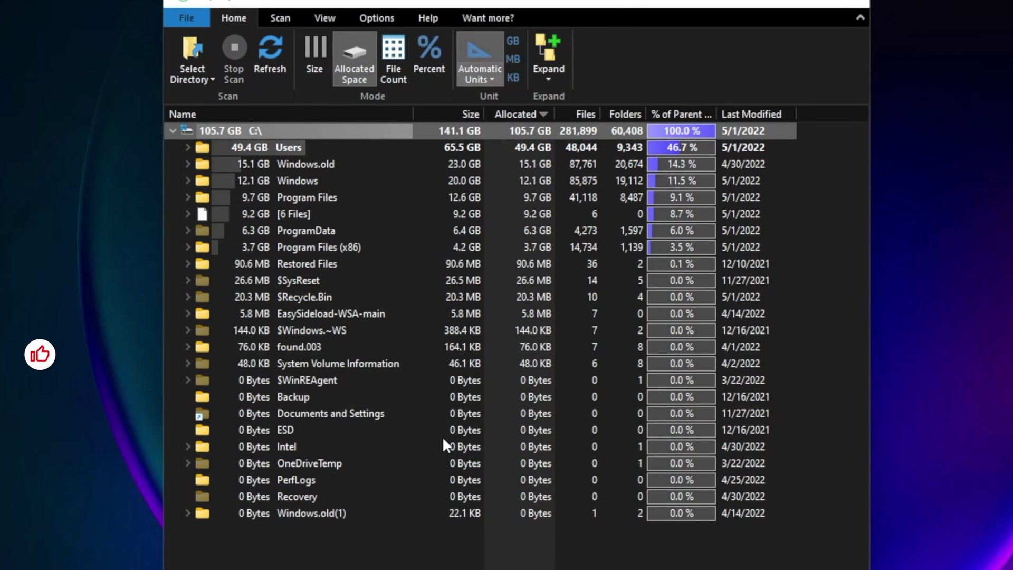
Delete the 0-byte folders $WinREAgent through Windows.old(1) from C:, accepting the system-folder warning.
{"action": "mouse_move", "coordinate": [443, 440]}
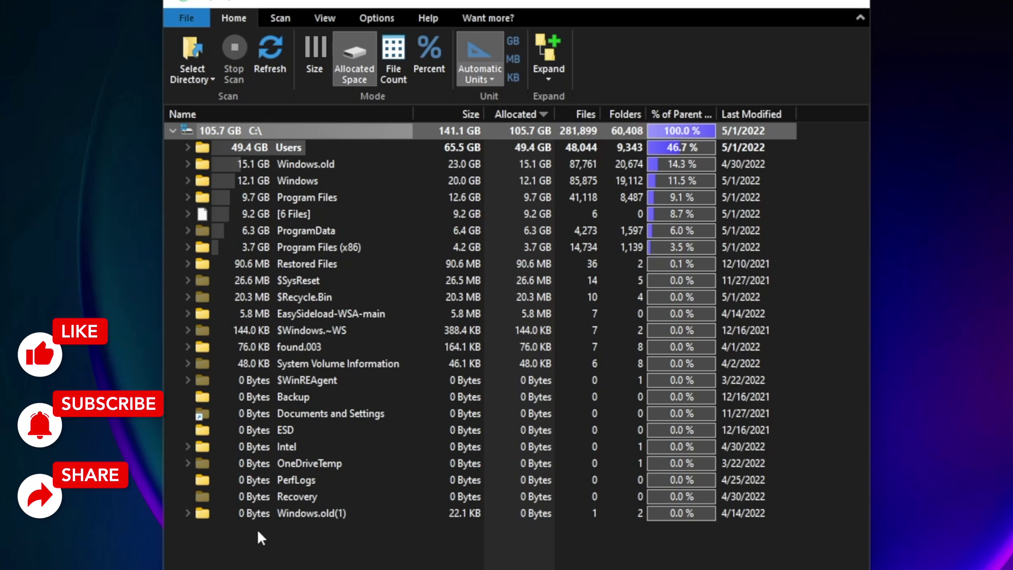
{"action": "left_click_drag", "start_coordinate": [280, 538], "coordinate": [245, 377]}
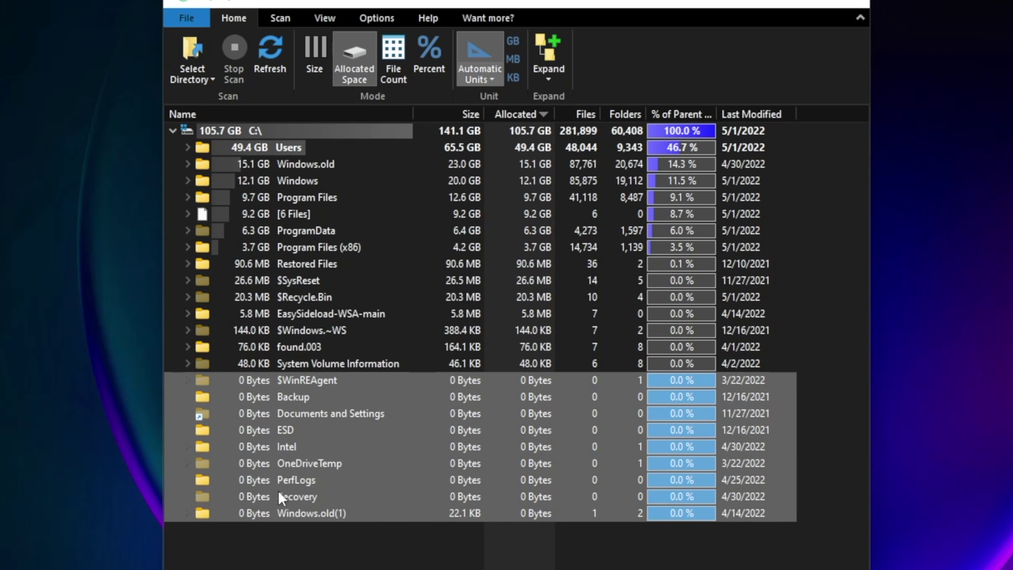
{"action": "right_click", "coordinate": [262, 471]}
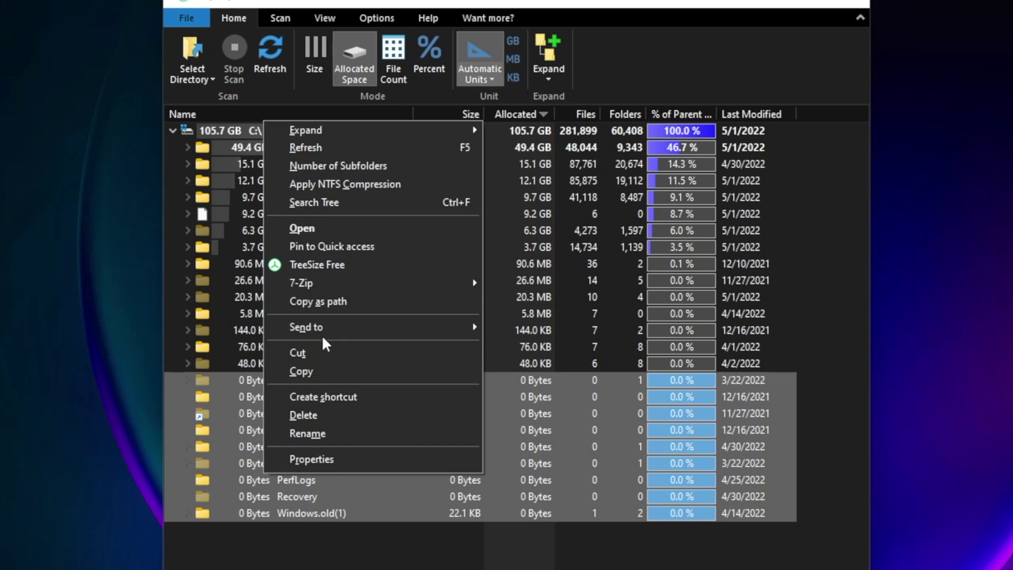
{"action": "left_click", "coordinate": [327, 414]}
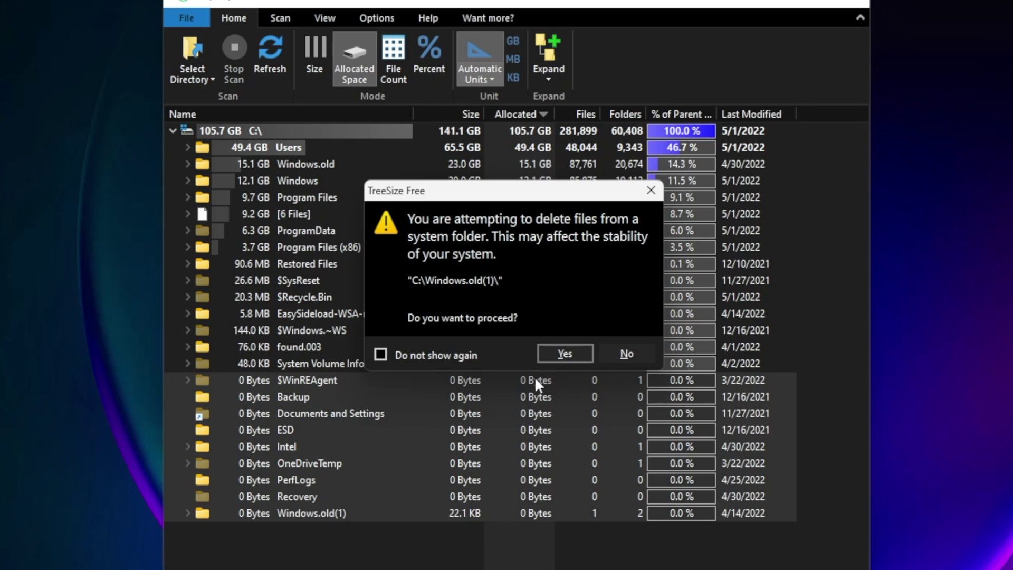
{"action": "key", "text": "Return"}
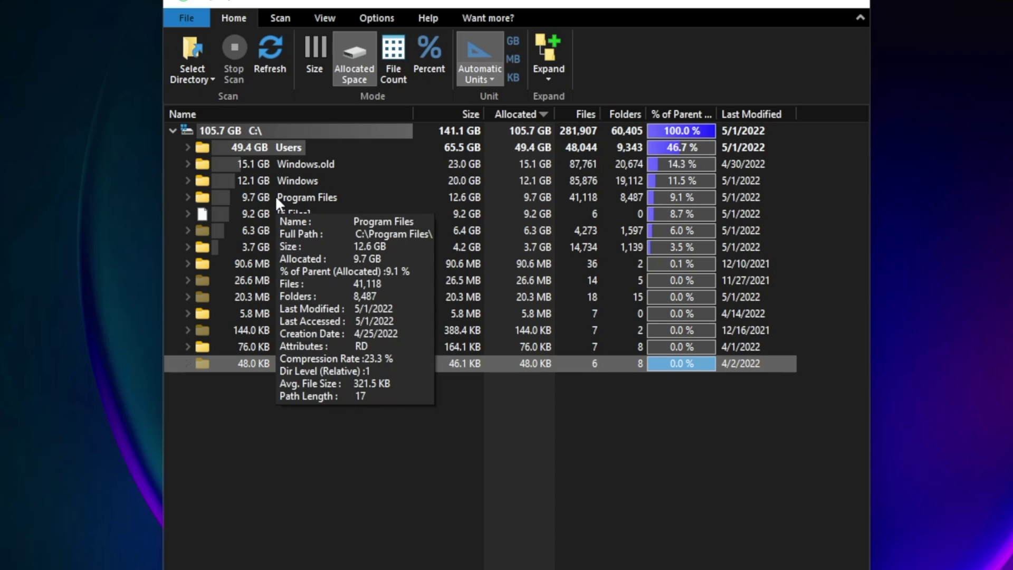
Expand Users, the user profile, AppData, Local and Android, then select the 10.0 GB Sdk folder.
{"action": "left_click", "coordinate": [275, 150]}
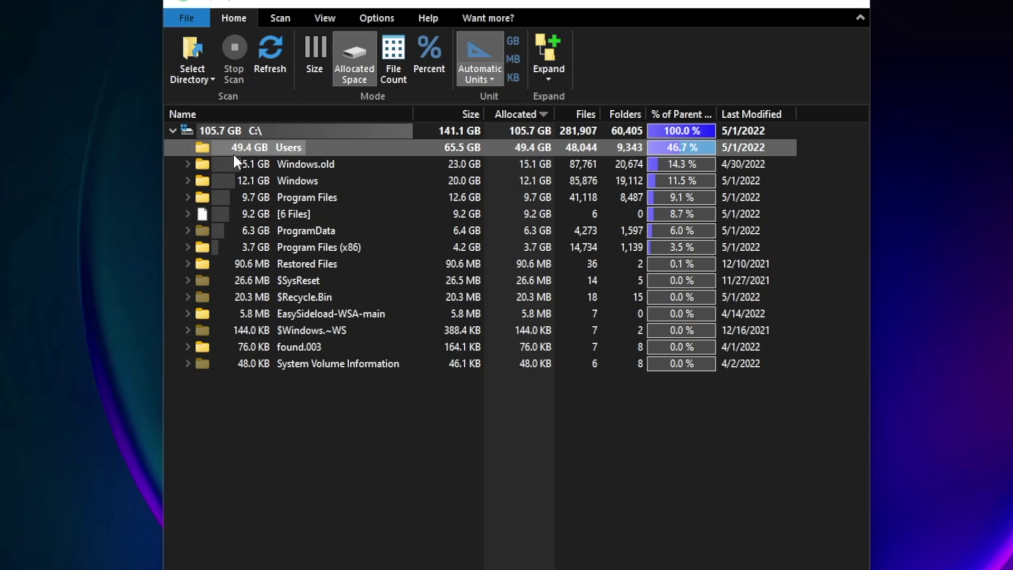
{"action": "left_click", "coordinate": [187, 149]}
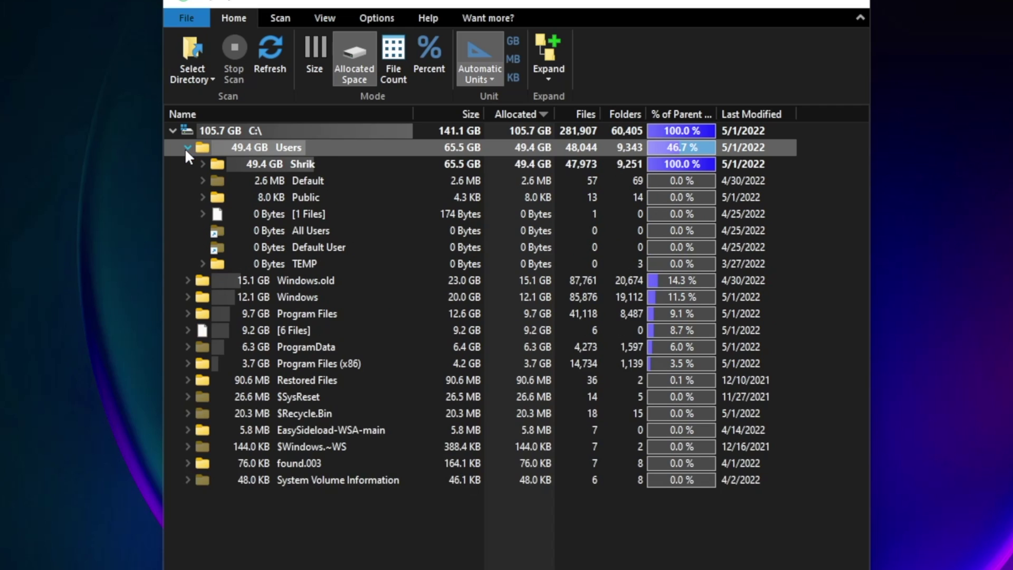
{"action": "left_click", "coordinate": [202, 164]}
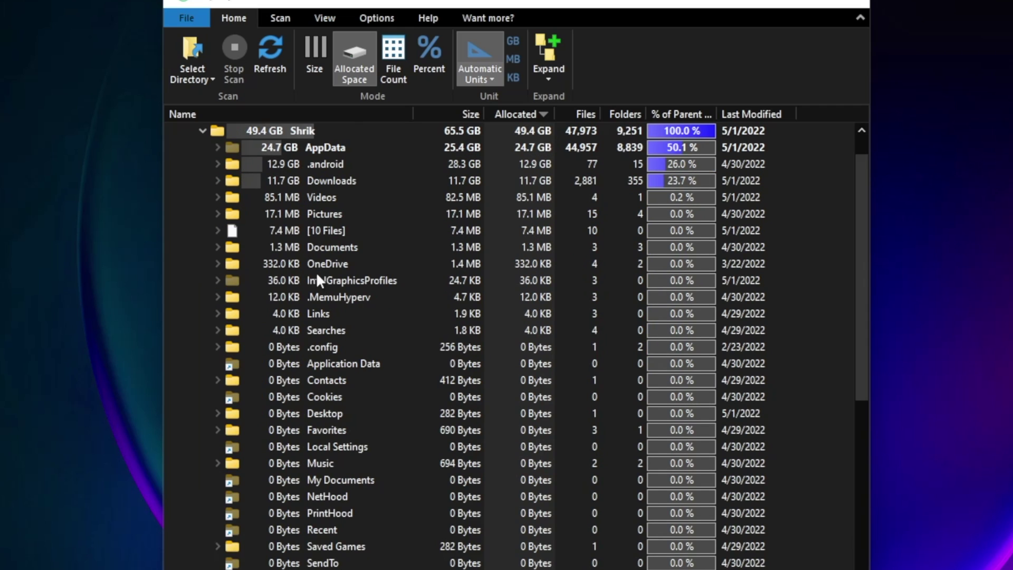
{"action": "left_click", "coordinate": [217, 147]}
{"action": "left_click", "coordinate": [333, 164]}
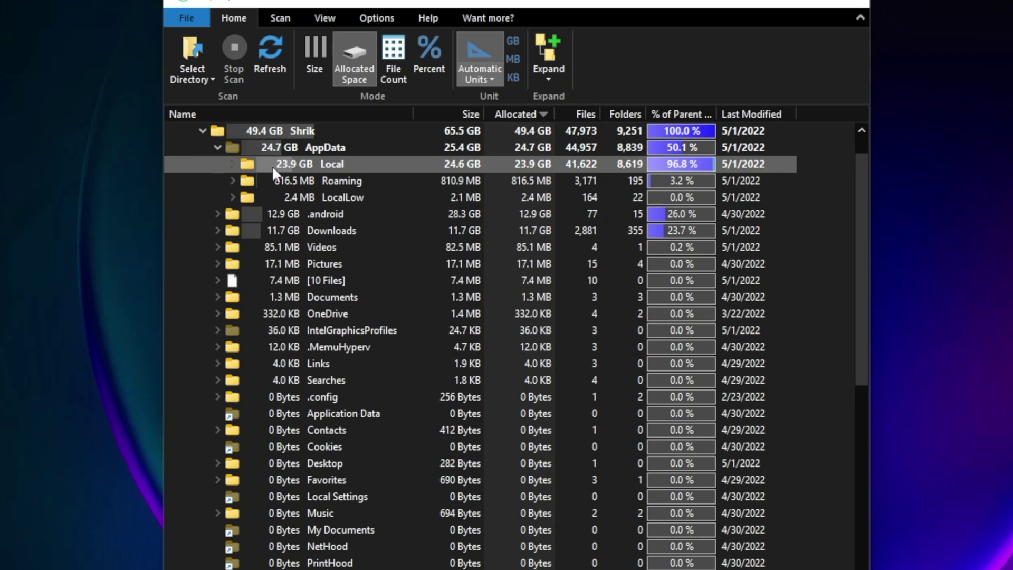
{"action": "left_click", "coordinate": [233, 164]}
{"action": "left_click", "coordinate": [339, 146]}
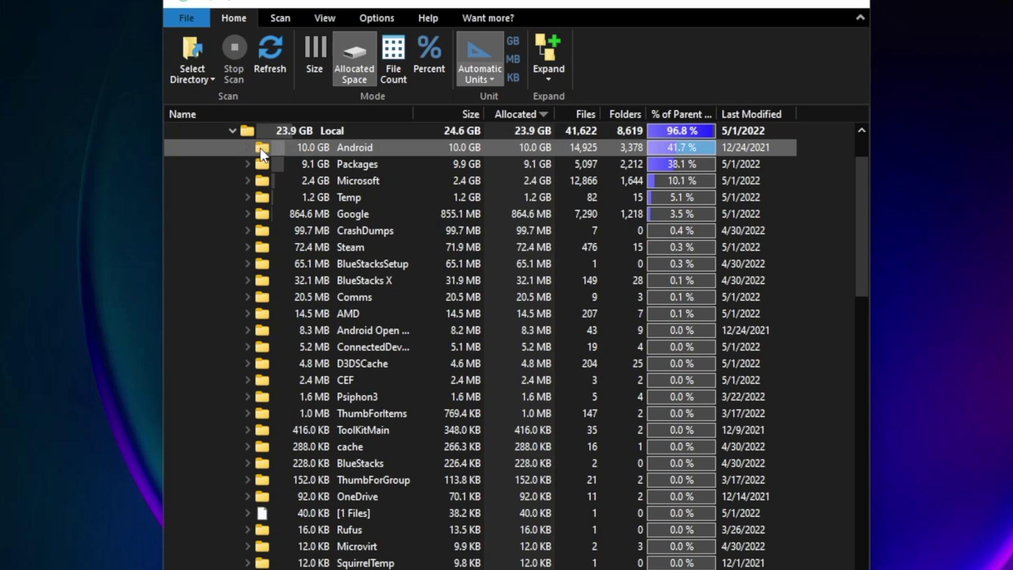
{"action": "left_click", "coordinate": [248, 147]}
{"action": "left_click", "coordinate": [342, 163]}
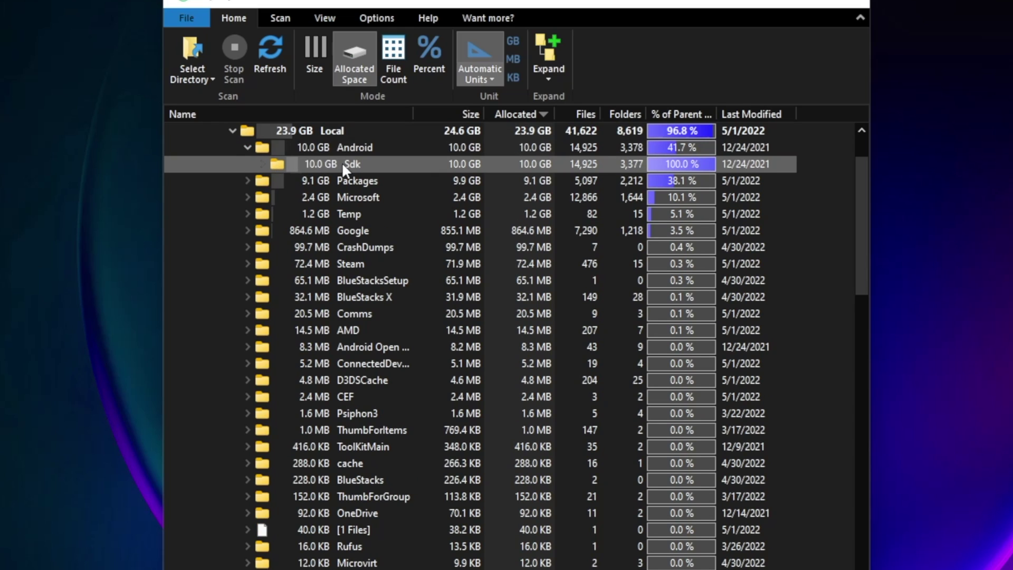
Collapse Local and Users back to C:'s top level and select the 15.1 GB Windows.old folder.
{"action": "left_click", "coordinate": [263, 163]}
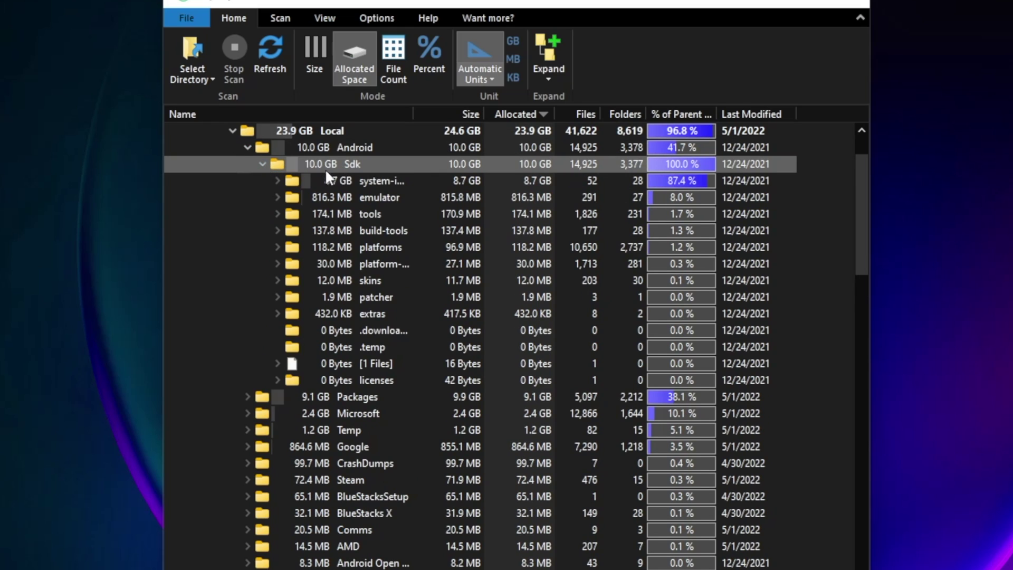
{"action": "left_click", "coordinate": [343, 149]}
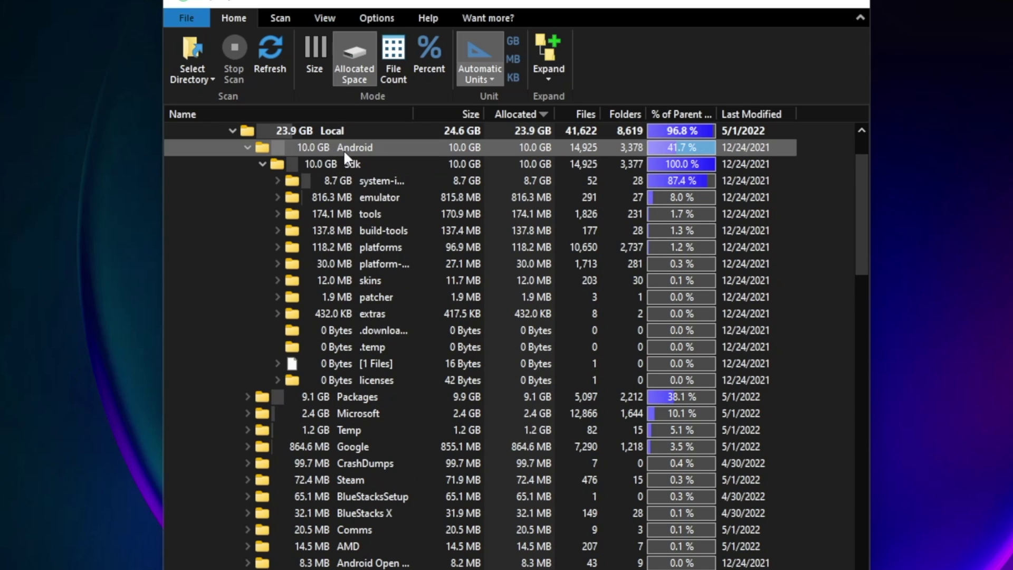
{"action": "left_click", "coordinate": [232, 131]}
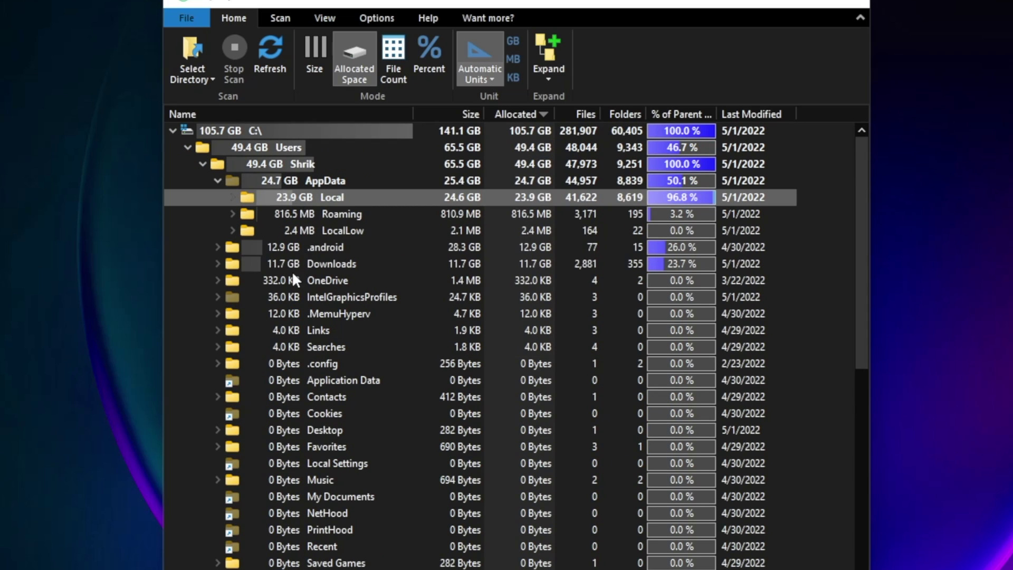
{"action": "left_click", "coordinate": [187, 149]}
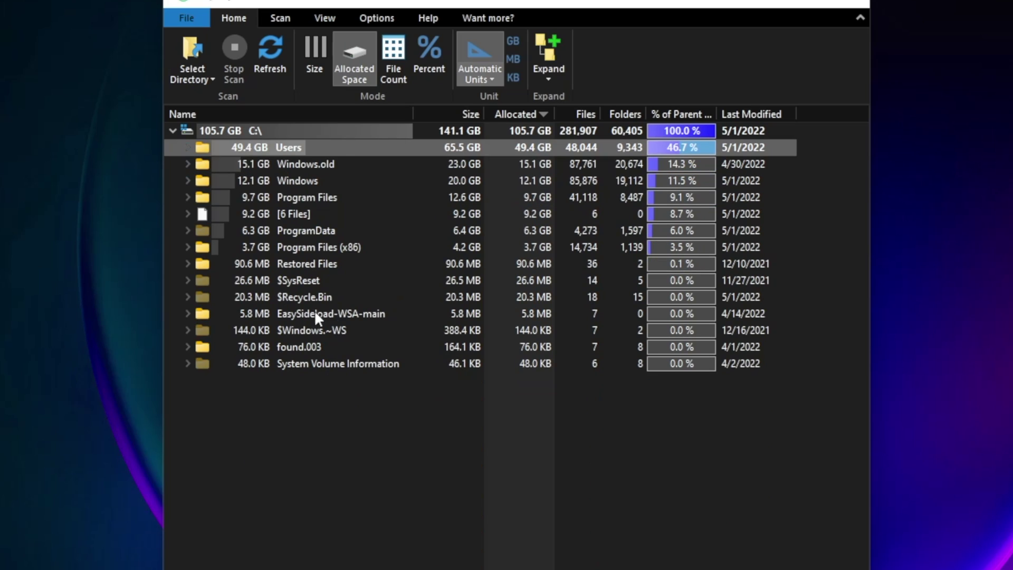
{"action": "left_click", "coordinate": [301, 165]}
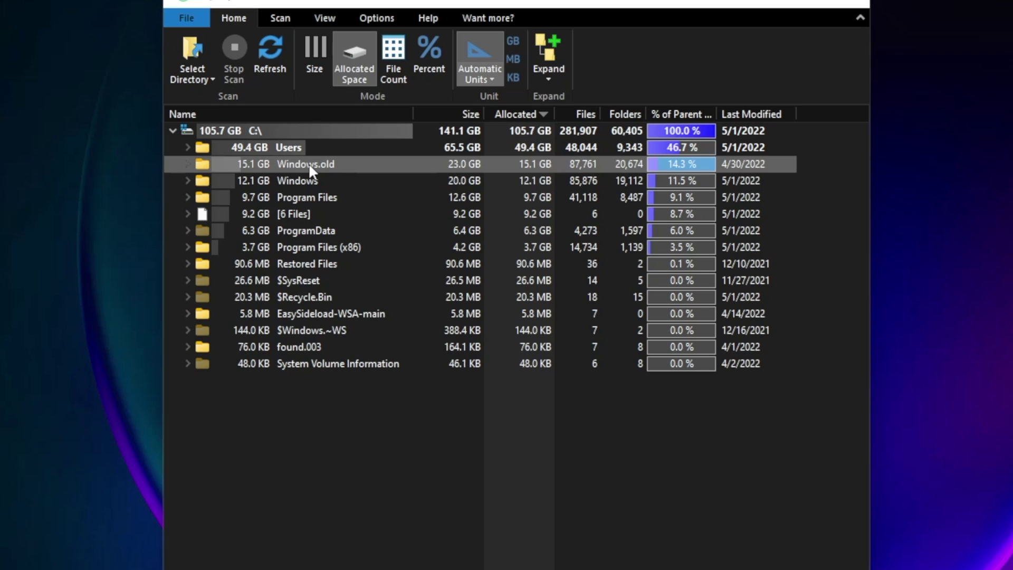
Delete Windows.old permanently from C:, moving the progress dialog aside before confirming Yes.
{"action": "right_click", "coordinate": [311, 166]}
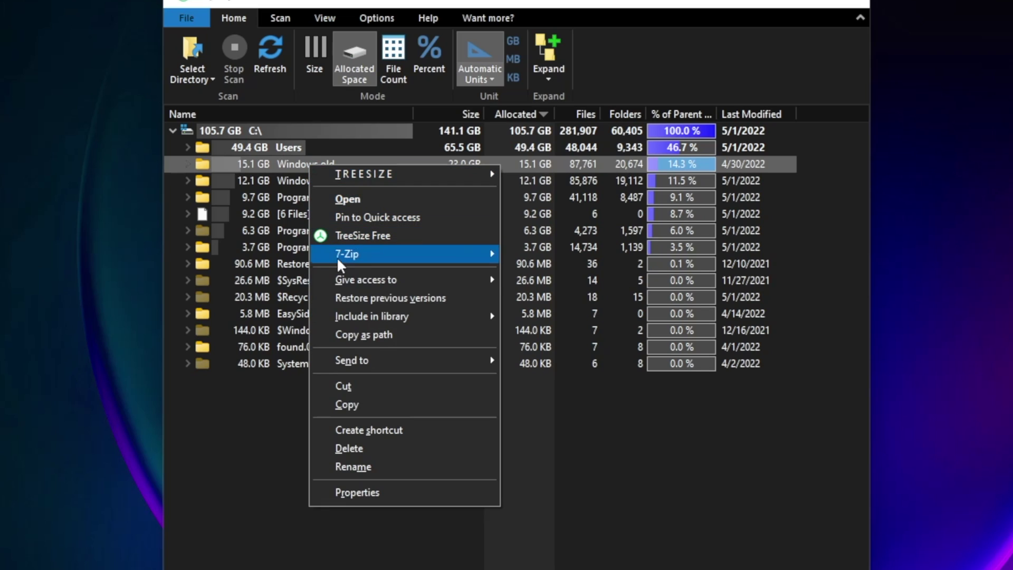
{"action": "left_click", "coordinate": [364, 450]}
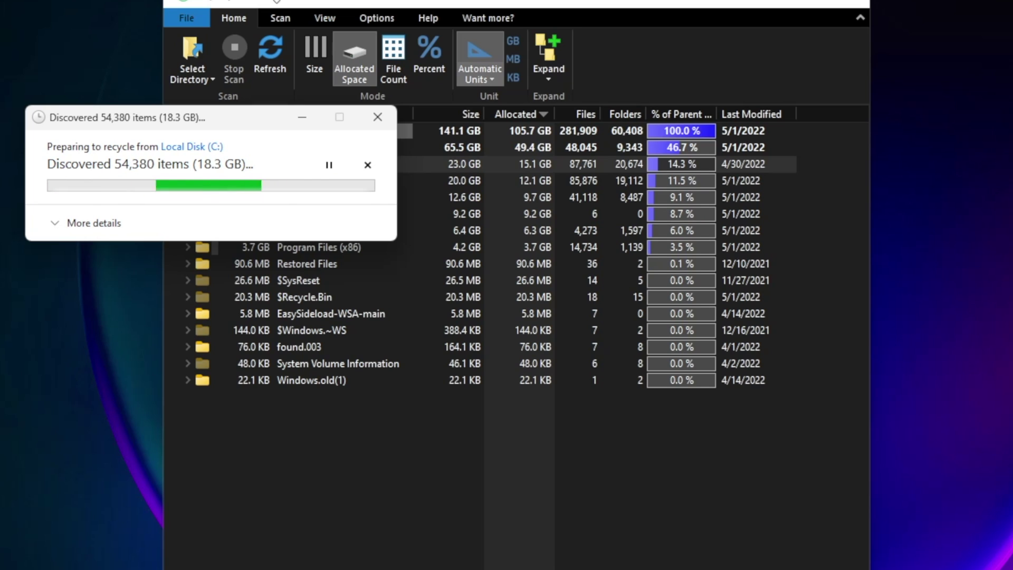
{"action": "left_click_drag", "start_coordinate": [245, 125], "coordinate": [694, 453]}
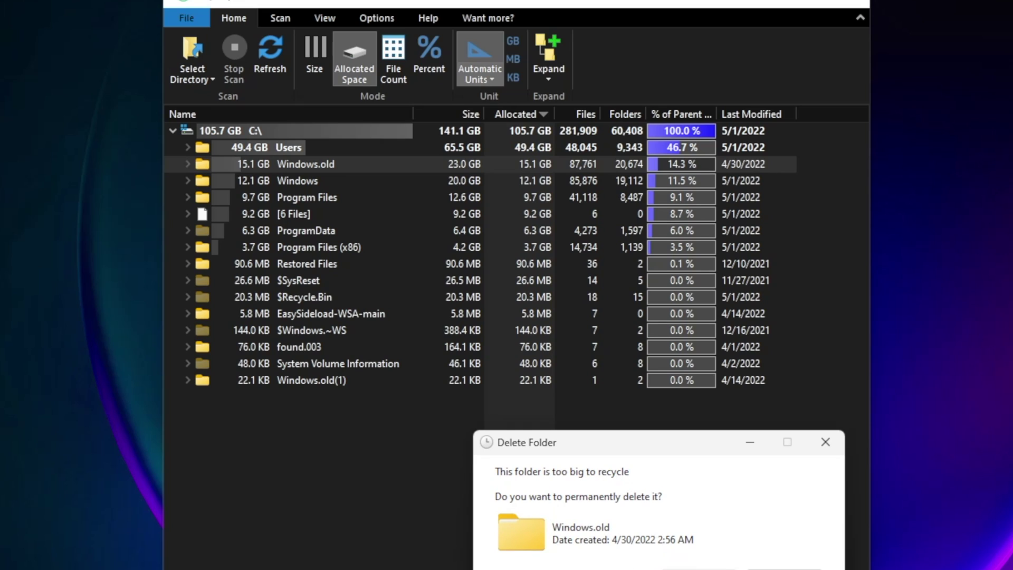
{"action": "left_click", "coordinate": [696, 568]}
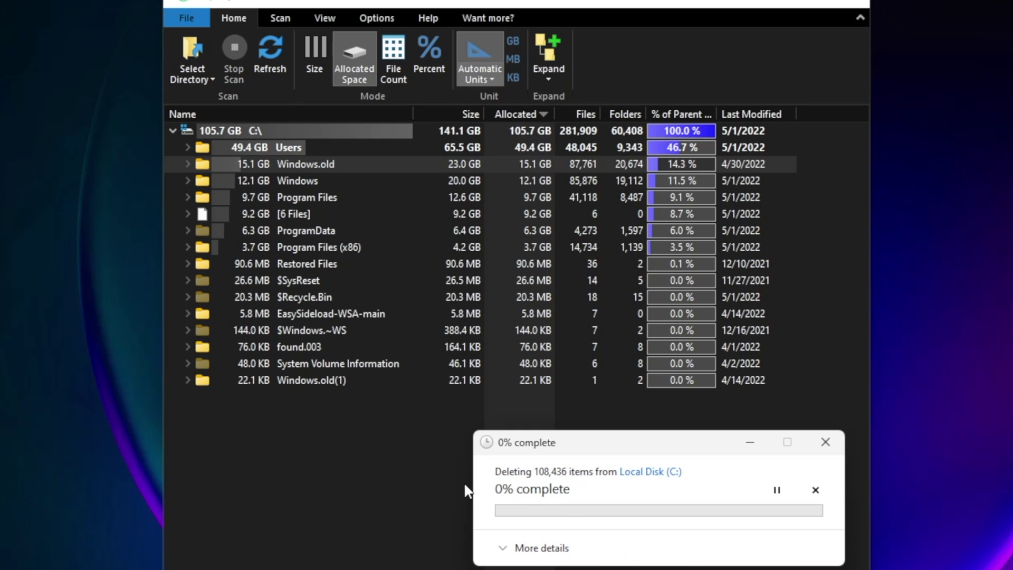
Collapse the C: tree to its root and scan Local Disk (D:) instead.
{"action": "left_click", "coordinate": [173, 130]}
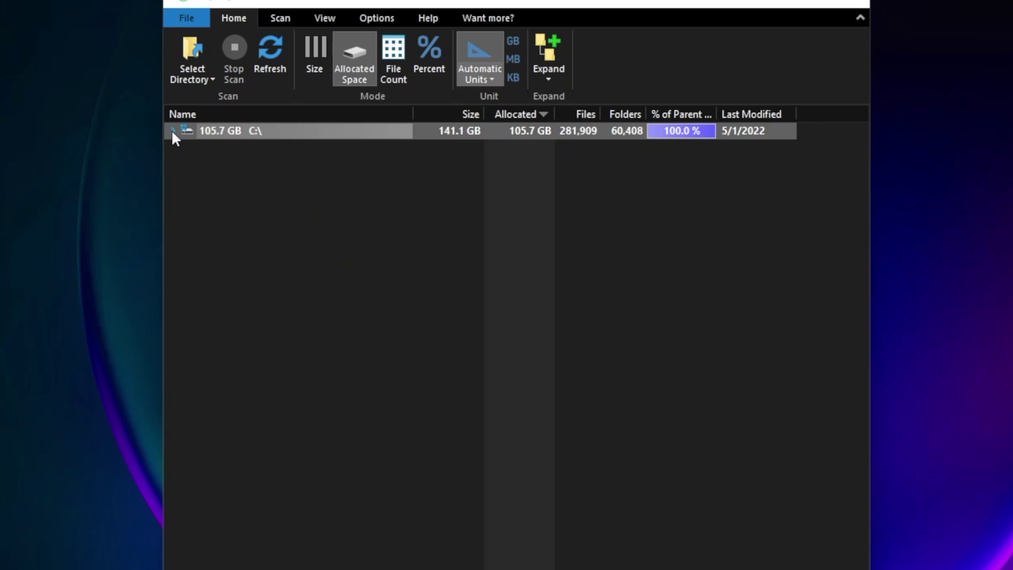
{"action": "left_click", "coordinate": [184, 77]}
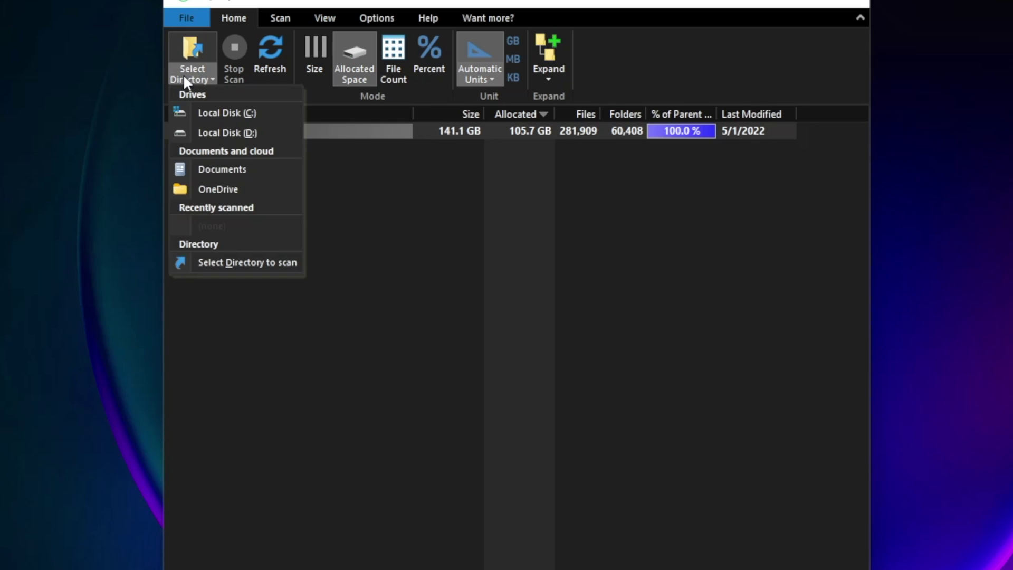
{"action": "left_click", "coordinate": [223, 133]}
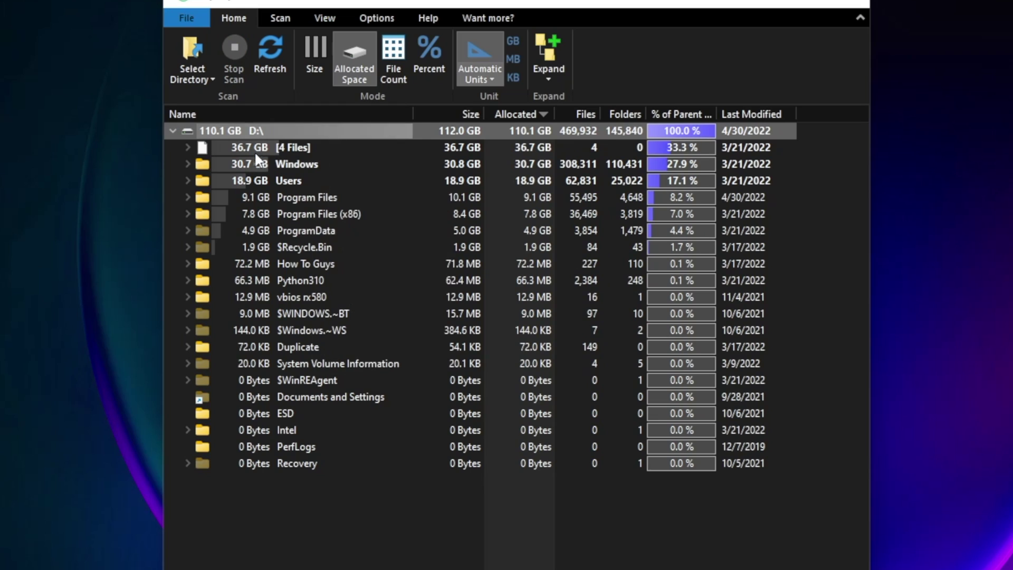
Expand [4 Files] and permanently delete the 31.9 GB hiberfil.sys from D:.
{"action": "left_click", "coordinate": [188, 148]}
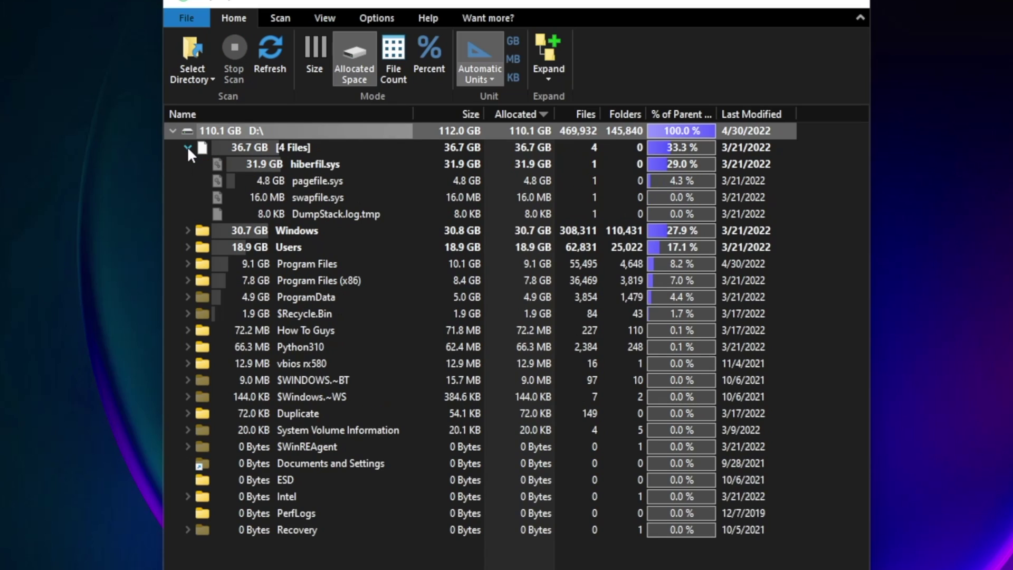
{"action": "left_click", "coordinate": [305, 165]}
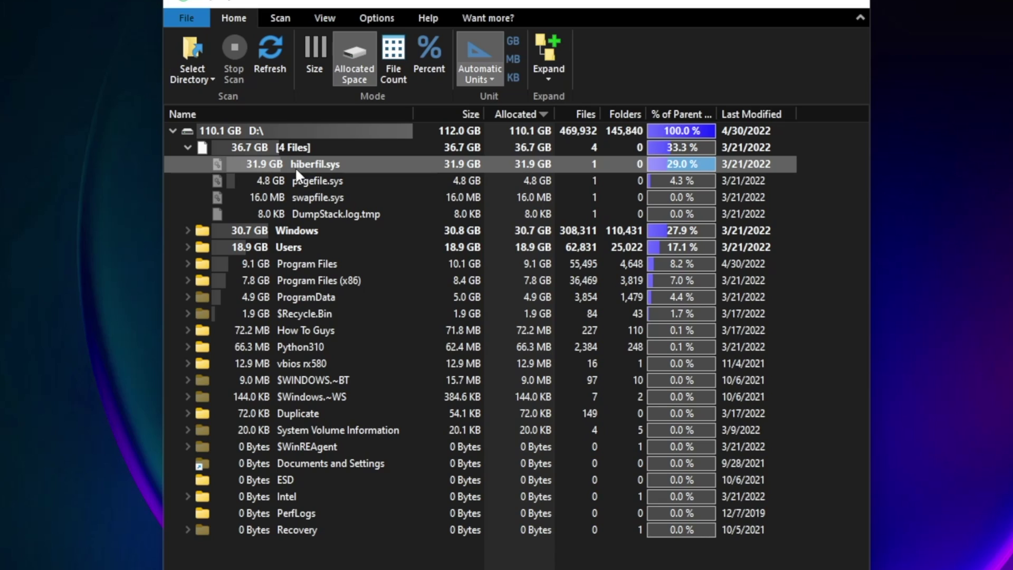
{"action": "right_click", "coordinate": [295, 167]}
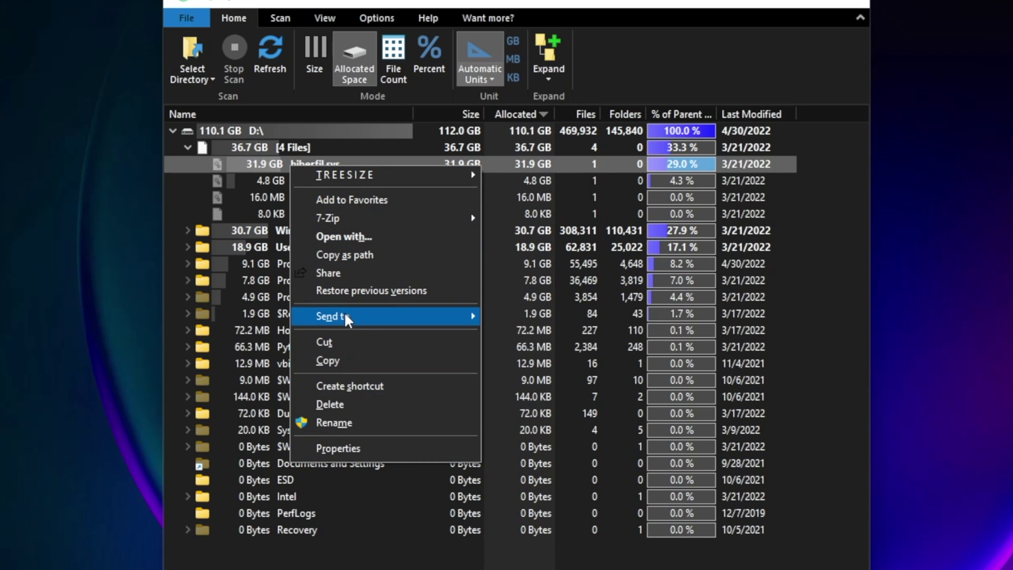
{"action": "left_click", "coordinate": [346, 400]}
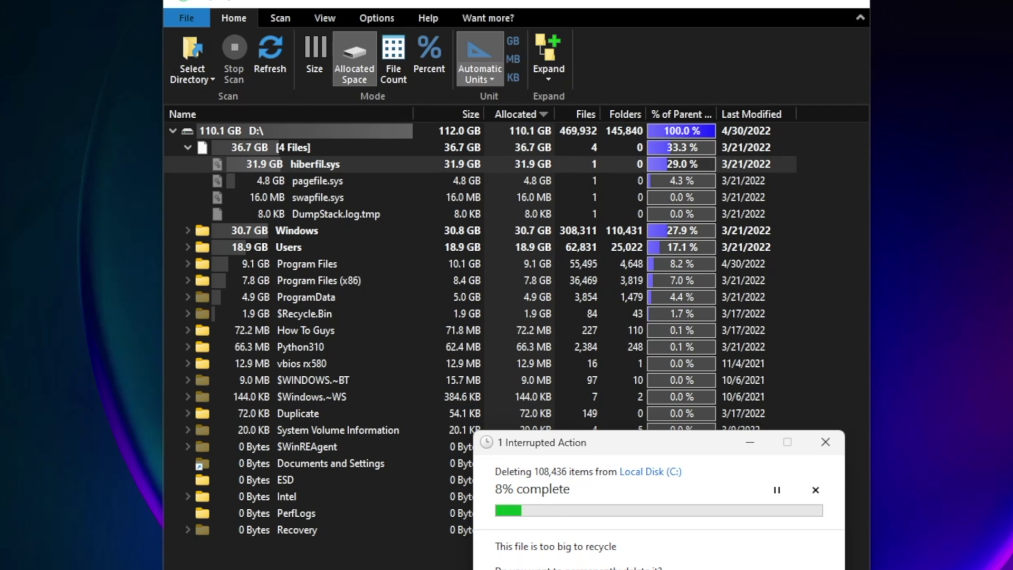
{"action": "key", "text": "Return"}
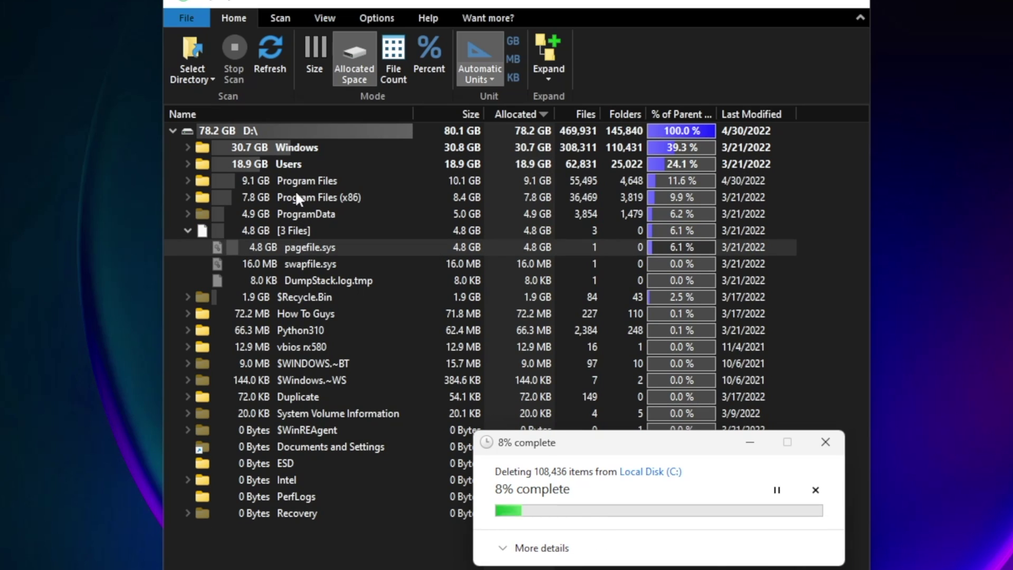
Briefly expand the Users and Windows folders on D:, then collapse Users again.
{"action": "left_click", "coordinate": [188, 163]}
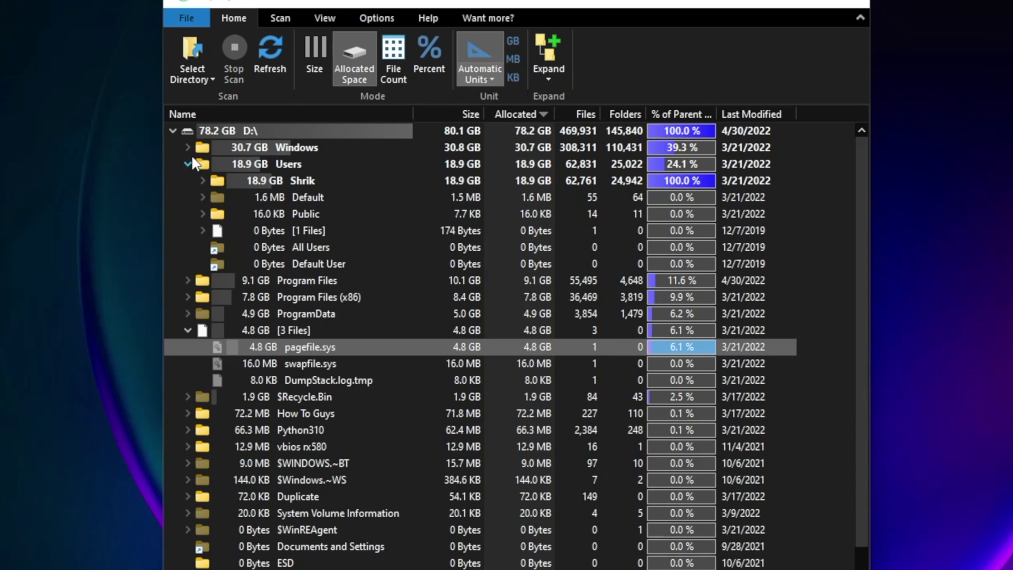
{"action": "left_click", "coordinate": [188, 145]}
{"action": "left_click", "coordinate": [185, 147]}
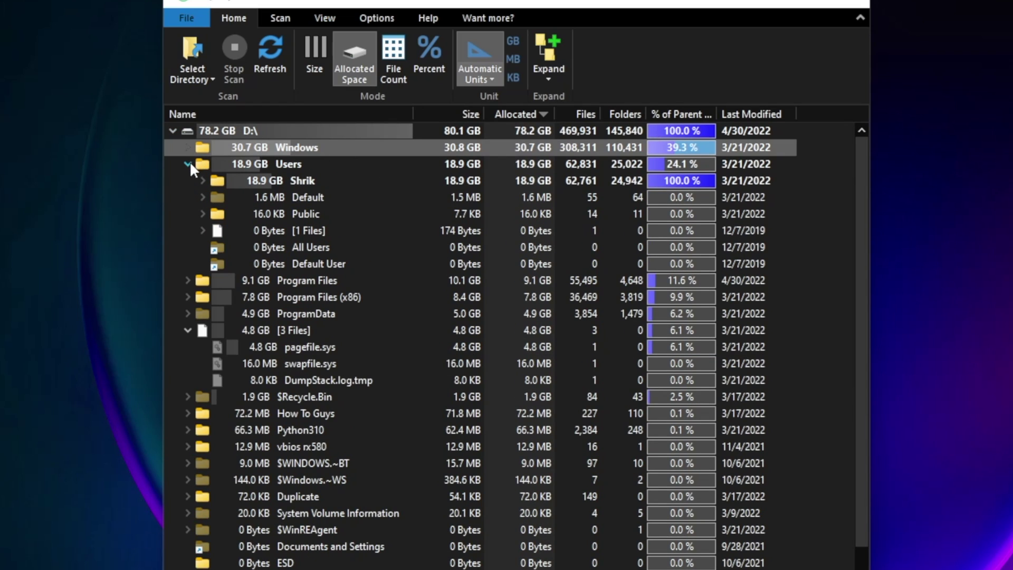
{"action": "left_click", "coordinate": [187, 164]}
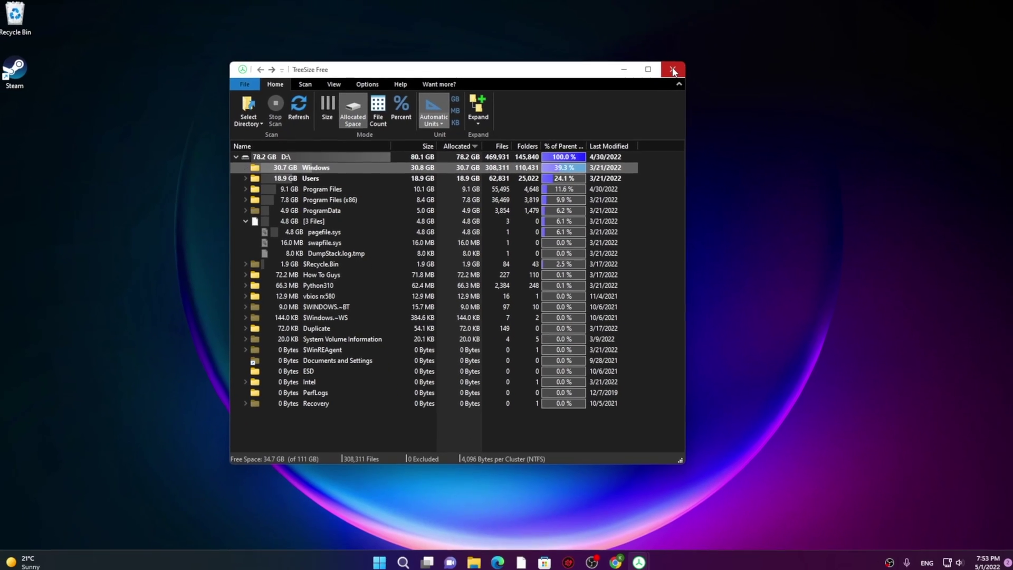
Close TreeSize Free and check This PC's drives: C: 18.2 GB free, D: 34.7 GB free.
{"action": "left_click", "coordinate": [740, 97]}
{"action": "key", "text": "super+e"}
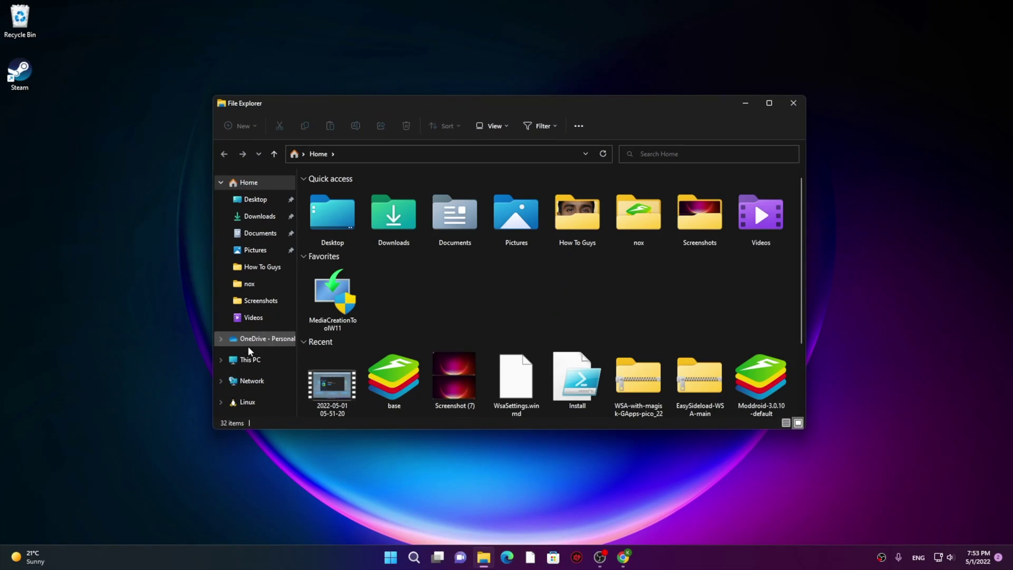
{"action": "left_click", "coordinate": [259, 360]}
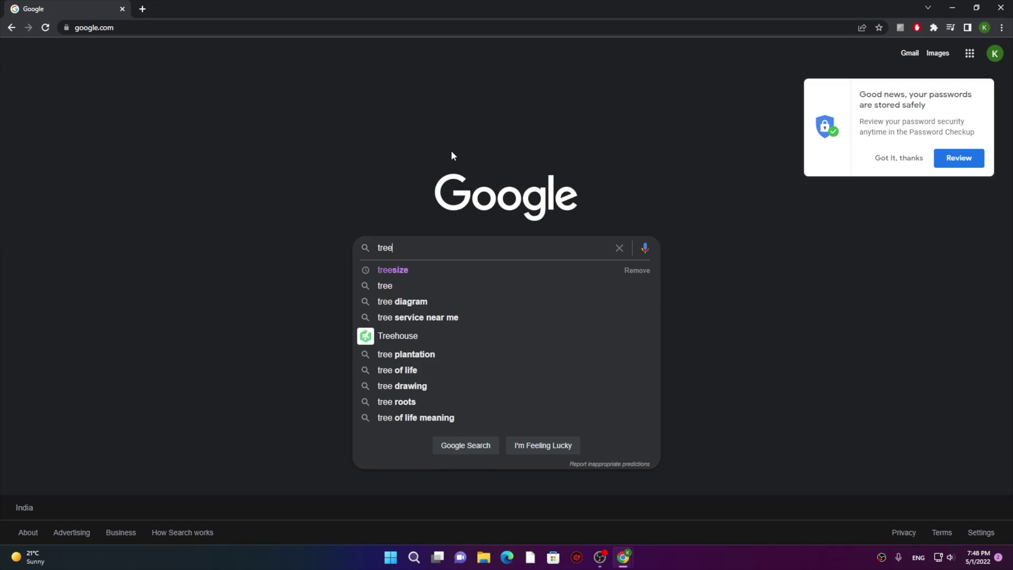
Search Google for treesize and open the TreeSize Free | JAM Software page.
{"action": "type", "text": "size"}
{"action": "key", "text": "Return"}
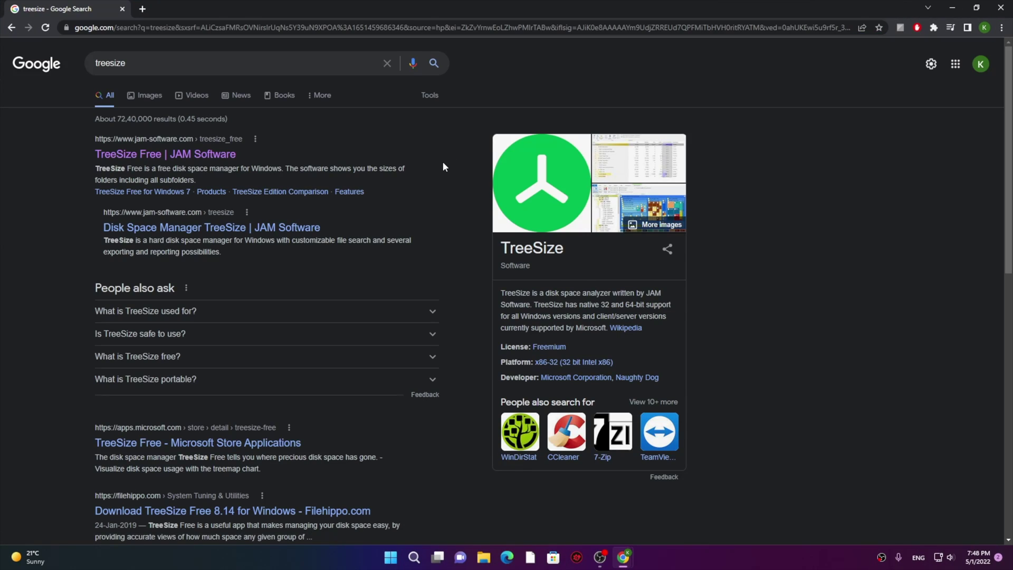
{"action": "left_click", "coordinate": [193, 153]}
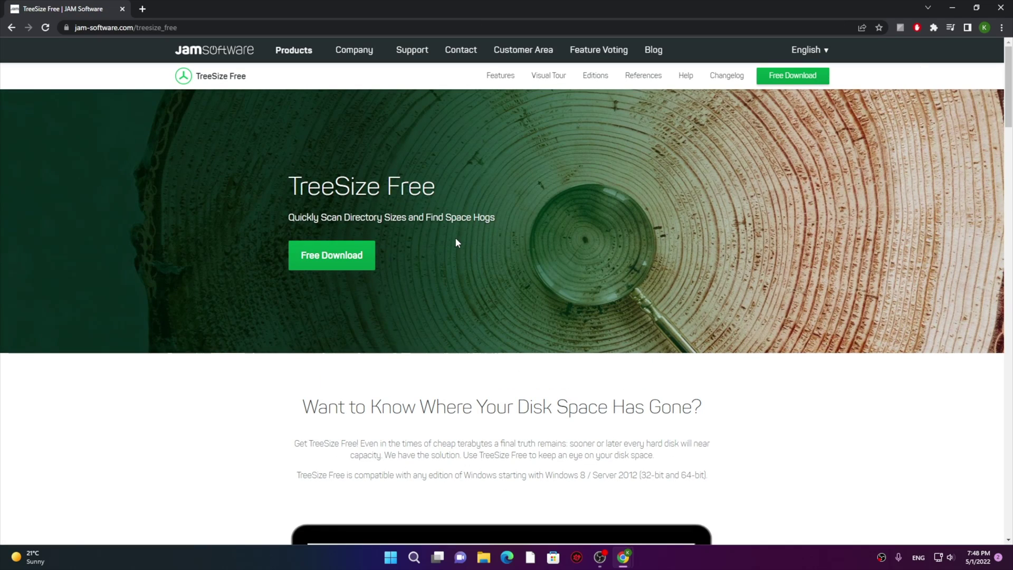
Browse the download page full screen, then finish setup so TreeSize Free V4.5.3 scans C: (105.7 GB).
{"action": "key", "text": "F11"}
{"action": "scroll", "coordinate": [453, 239], "scroll_direction": "down", "scroll_amount": 15}
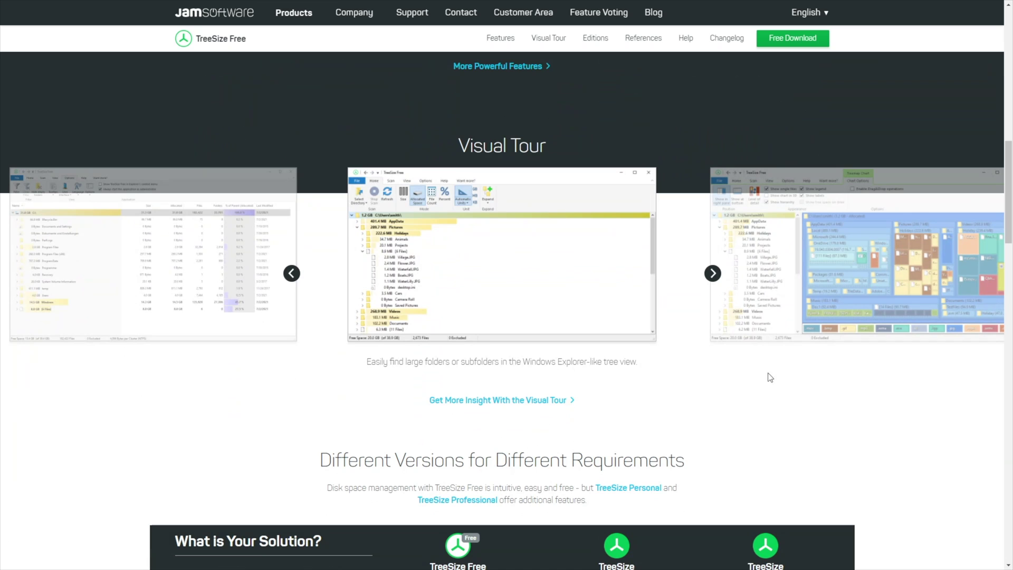
{"action": "scroll", "coordinate": [785, 377], "scroll_direction": "down", "scroll_amount": 9}
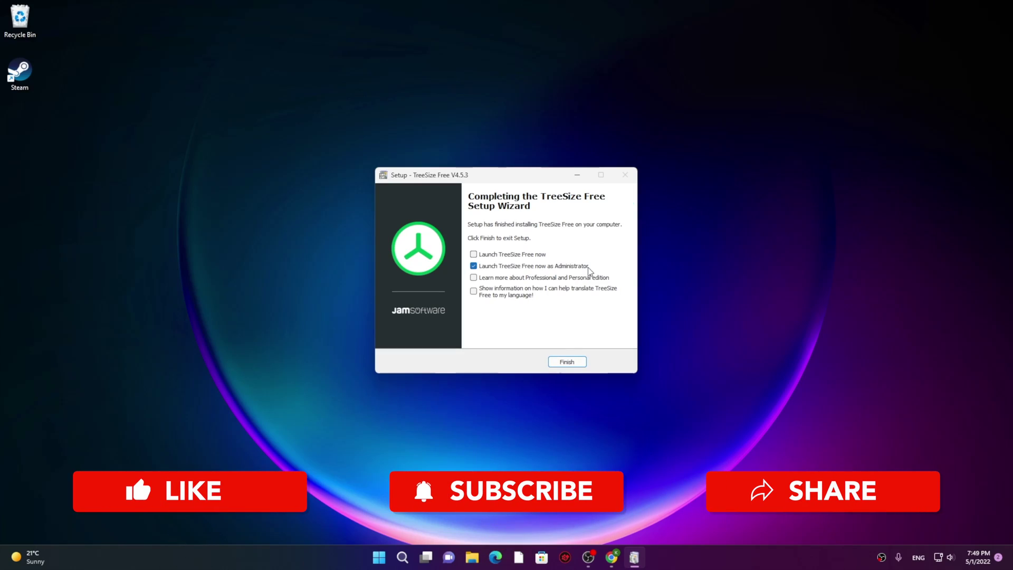
{"action": "left_click", "coordinate": [578, 364]}
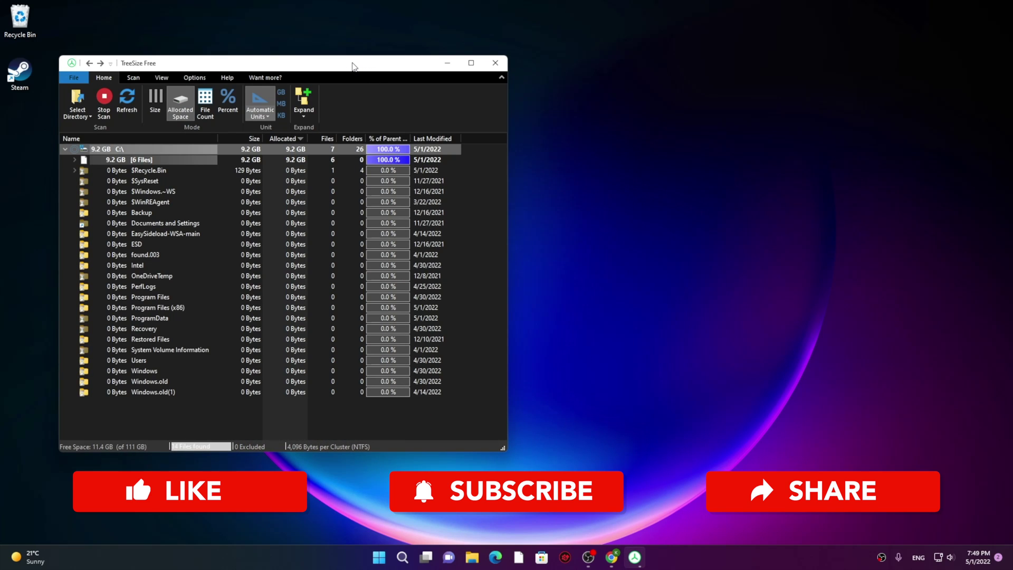
{"action": "left_click_drag", "start_coordinate": [353, 66], "coordinate": [525, 75]}
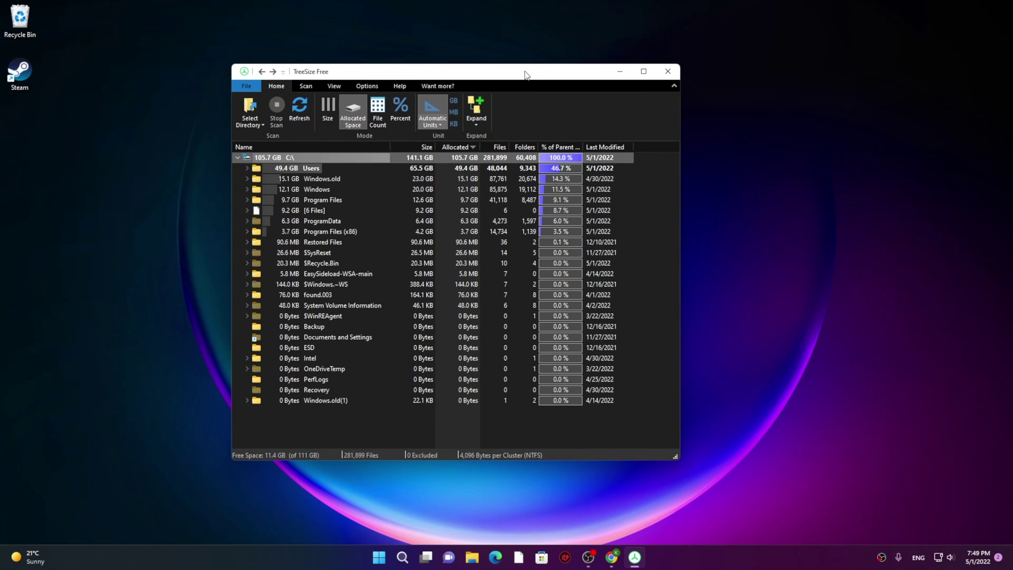